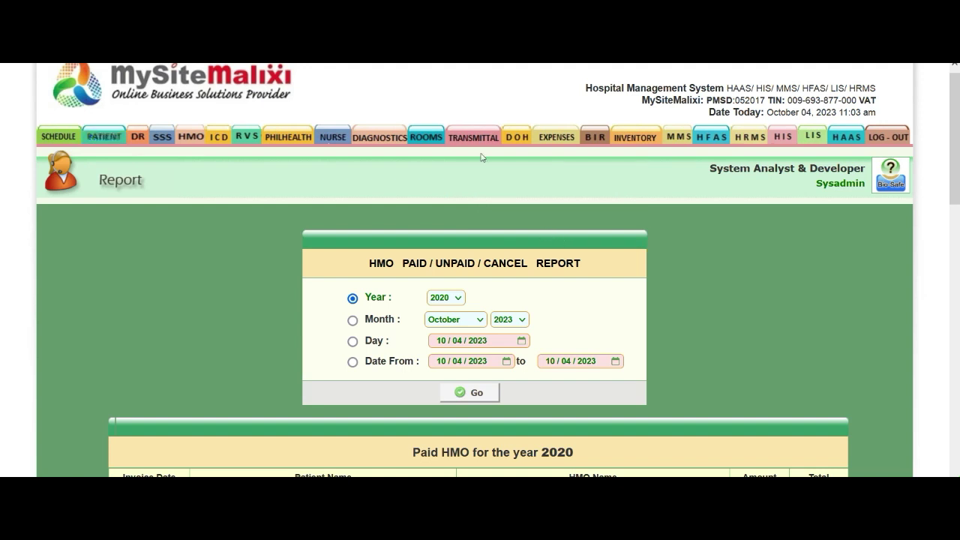
Step: Highlight the 2020 Paid HMO grand total of 110,350.70
{"action": "mouse_move", "coordinate": [474, 134]}
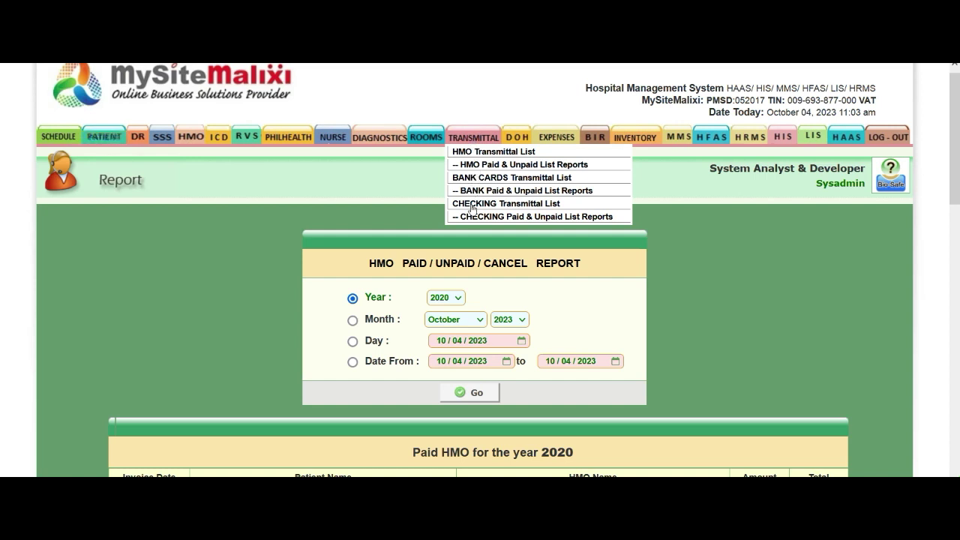
{"action": "scroll", "coordinate": [664, 237], "scroll_direction": "up", "scroll_amount": 1}
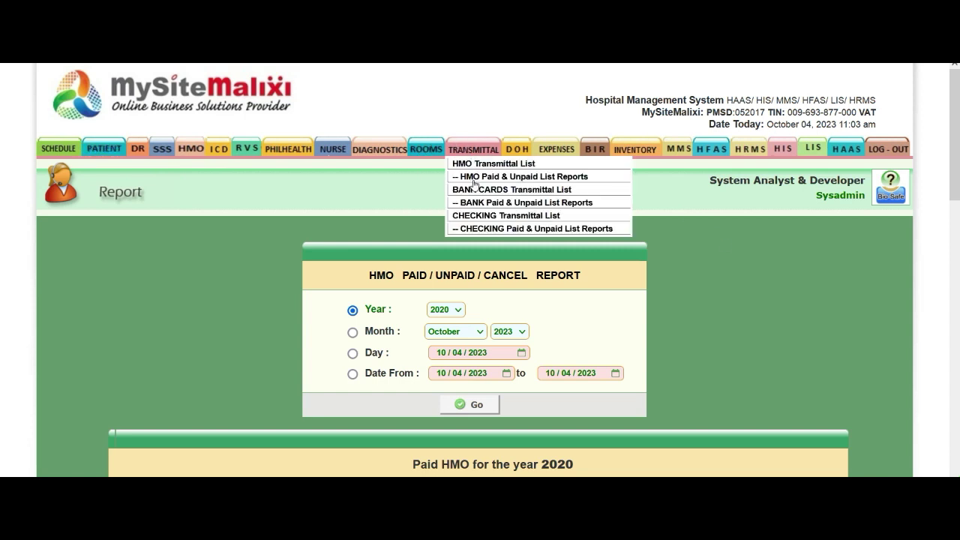
{"action": "scroll", "coordinate": [2, 222], "scroll_direction": "down", "scroll_amount": 3}
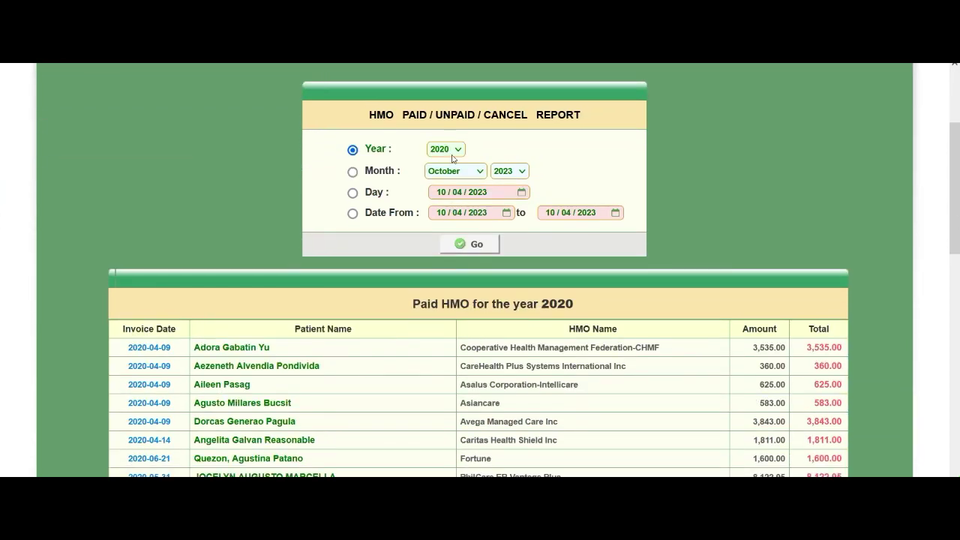
{"action": "scroll", "coordinate": [1, 216], "scroll_direction": "down", "scroll_amount": 1}
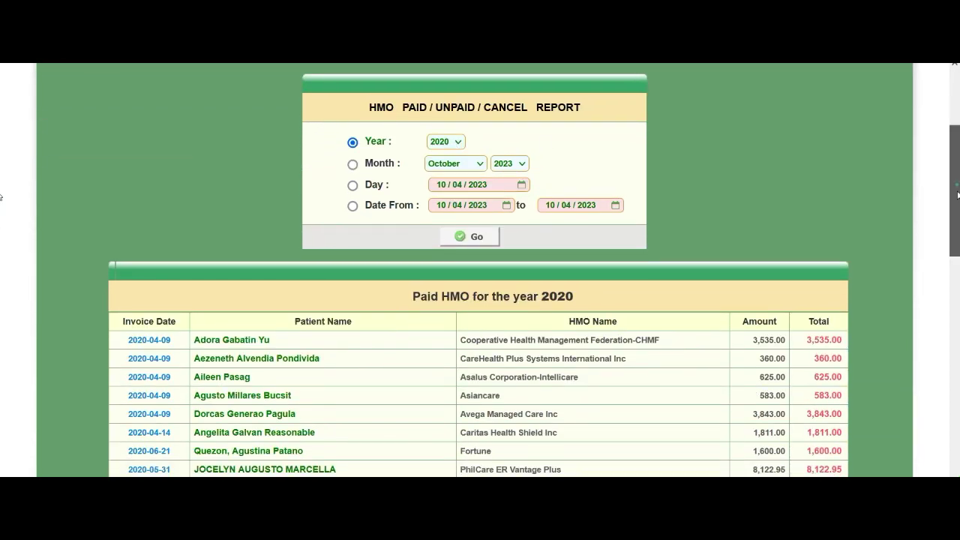
{"action": "scroll", "coordinate": [1, 215], "scroll_direction": "down", "scroll_amount": 1}
{"action": "scroll", "coordinate": [2, 215], "scroll_direction": "down", "scroll_amount": 1}
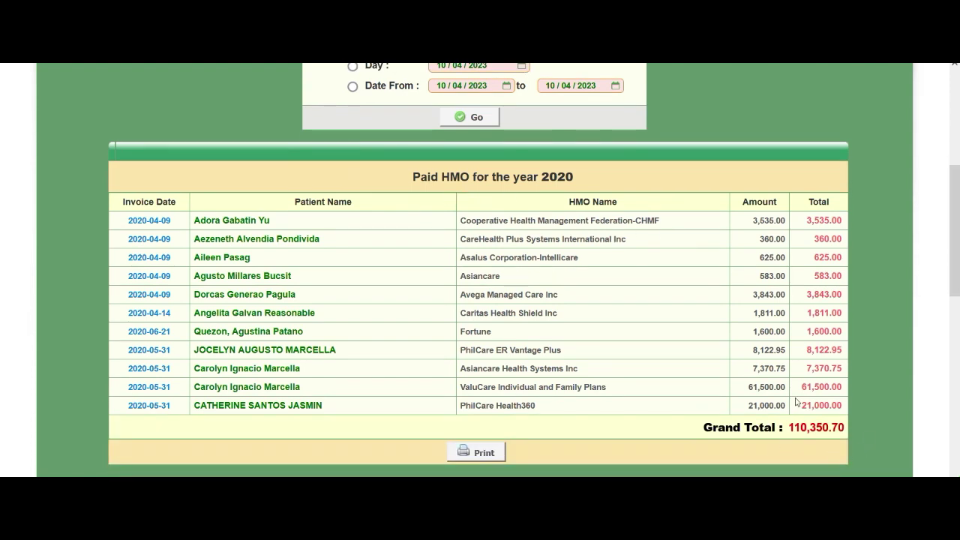
{"action": "left_click_drag", "start_coordinate": [781, 431], "coordinate": [847, 429]}
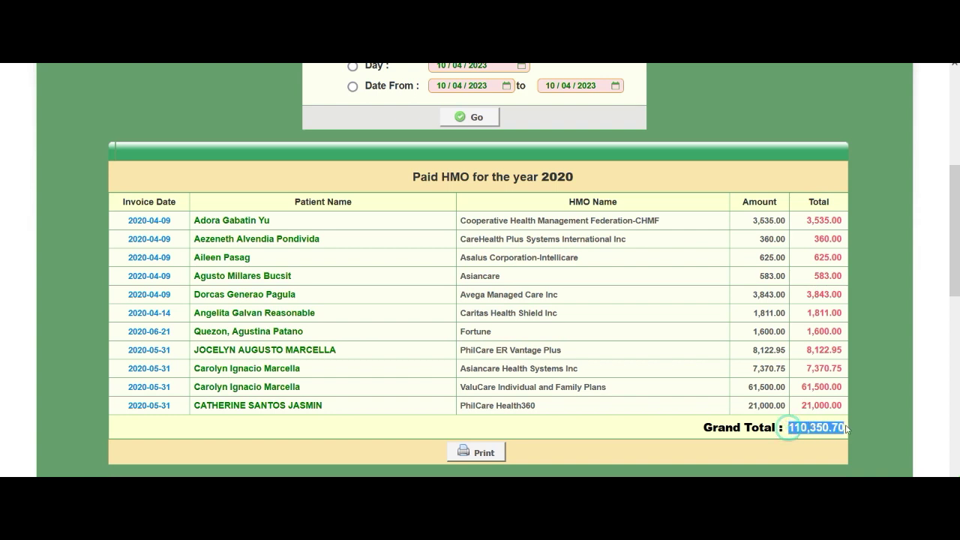
{"action": "left_click", "coordinate": [544, 461]}
{"action": "left_click_drag", "start_coordinate": [789, 428], "coordinate": [845, 429]}
Step: Highlight the Unpaid HMO grand total of 45,302.35, then clear the highlight
{"action": "scroll", "coordinate": [1, 254], "scroll_direction": "down", "scroll_amount": 3}
{"action": "scroll", "coordinate": [1, 287], "scroll_direction": "up", "scroll_amount": 3}
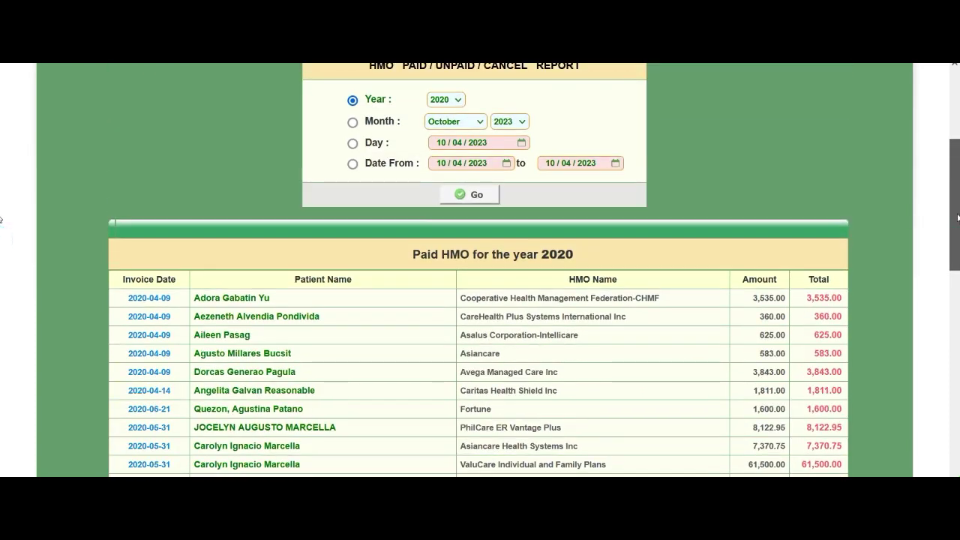
{"action": "left_click_drag", "start_coordinate": [588, 258], "coordinate": [557, 258]}
{"action": "scroll", "coordinate": [660, 272], "scroll_direction": "down", "scroll_amount": 6}
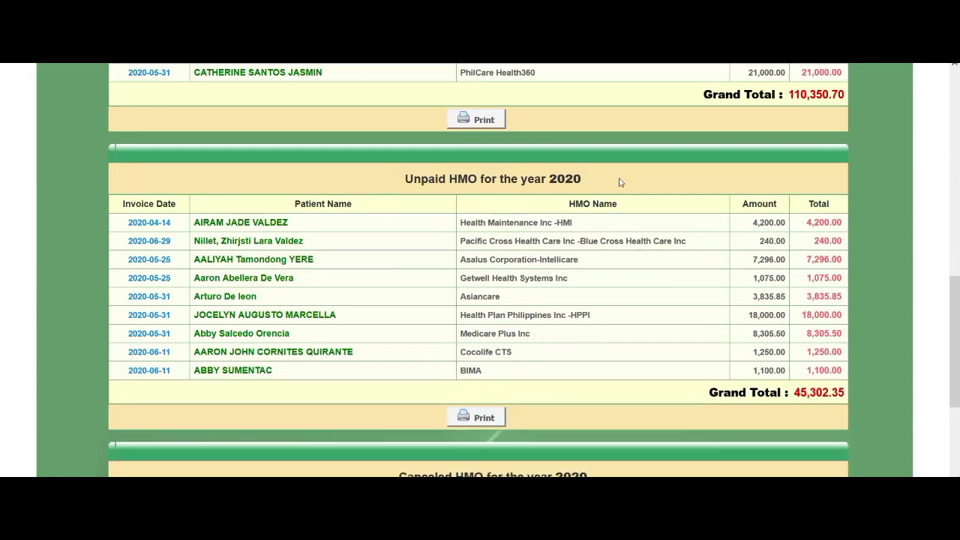
{"action": "left_click_drag", "start_coordinate": [795, 390], "coordinate": [845, 390]}
{"action": "scroll", "coordinate": [2, 372], "scroll_direction": "down", "scroll_amount": 2}
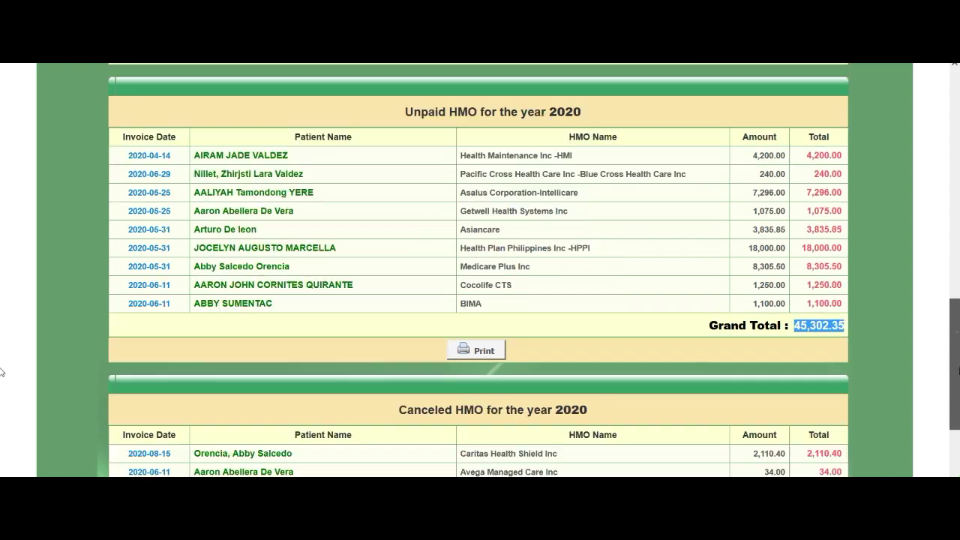
{"action": "scroll", "coordinate": [1, 392], "scroll_direction": "up", "scroll_amount": 3}
{"action": "scroll", "coordinate": [2, 294], "scroll_direction": "up", "scroll_amount": 4}
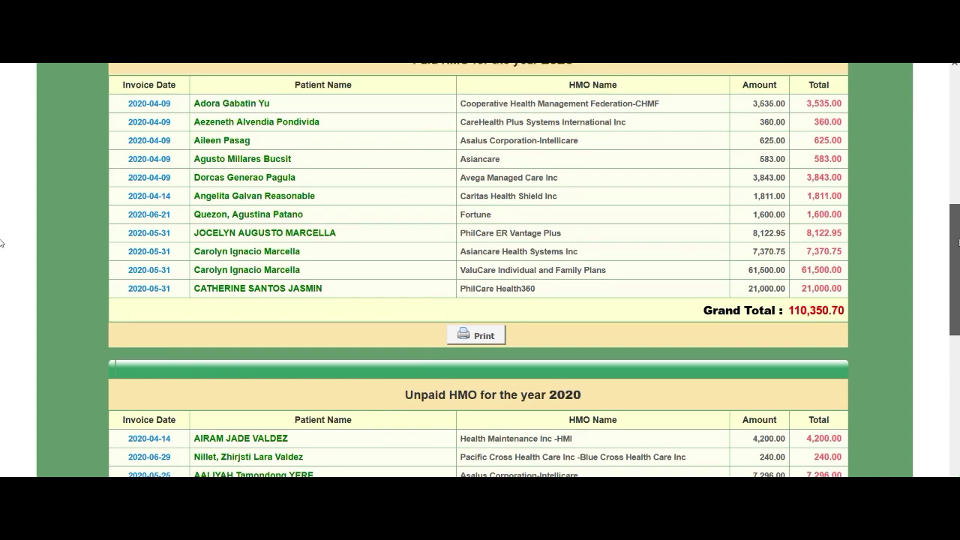
{"action": "left_click", "coordinate": [636, 428]}
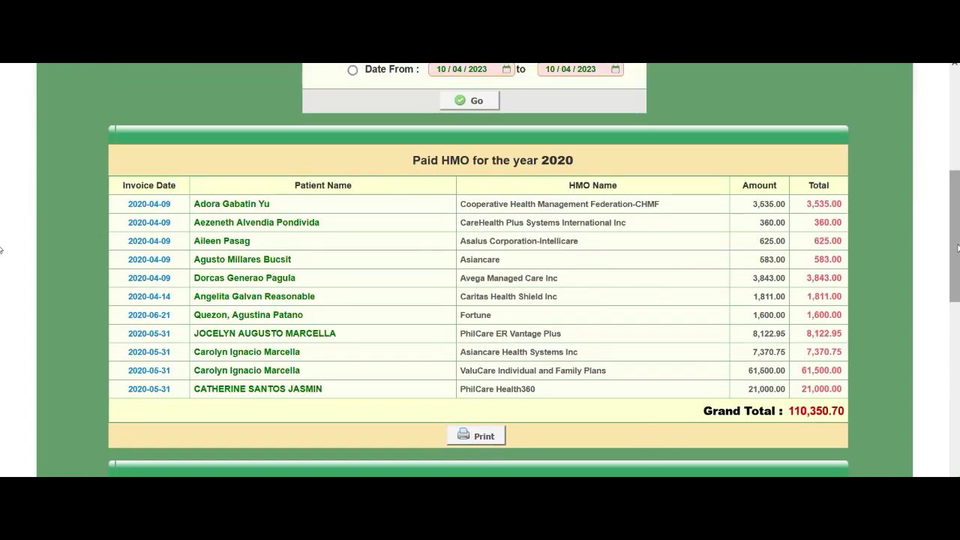
{"action": "scroll", "coordinate": [2, 300], "scroll_direction": "down", "scroll_amount": 4}
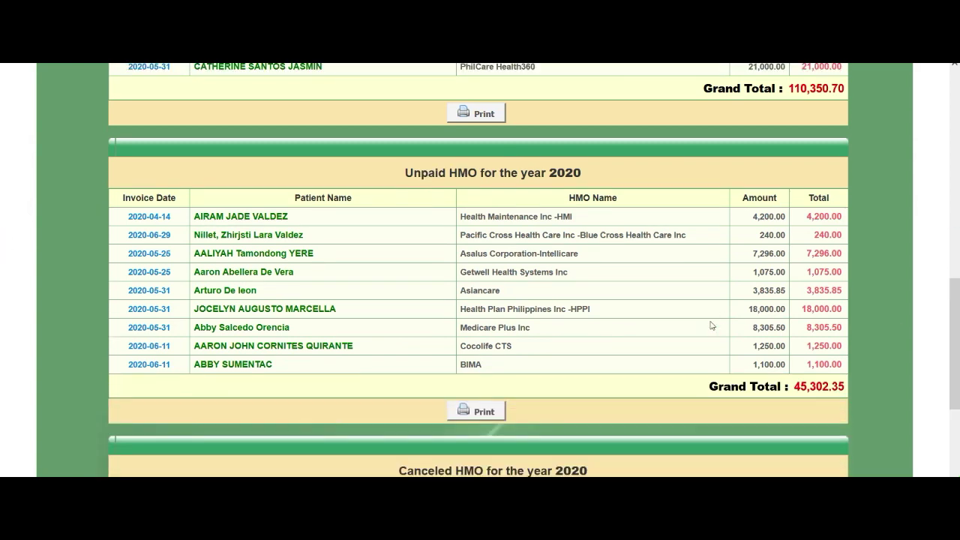
{"action": "left_click_drag", "start_coordinate": [794, 387], "coordinate": [857, 380]}
{"action": "left_click", "coordinate": [867, 379]}
Step: Review the Canceled HMO table, then move to the HMO Transmittal List
{"action": "scroll", "coordinate": [2, 320], "scroll_direction": "down", "scroll_amount": 3}
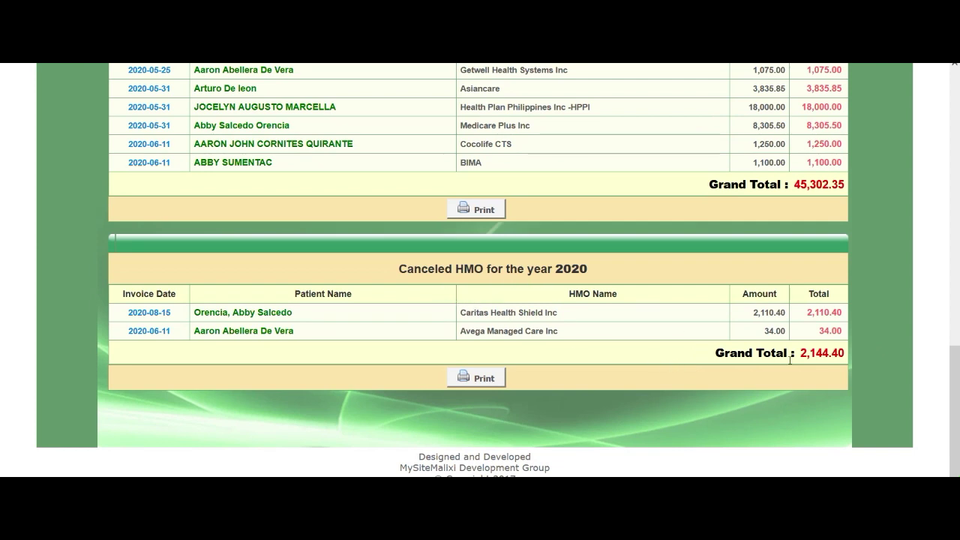
{"action": "left_click_drag", "start_coordinate": [591, 280], "coordinate": [476, 272]}
{"action": "left_click_drag", "start_coordinate": [954, 411], "coordinate": [935, 138]}
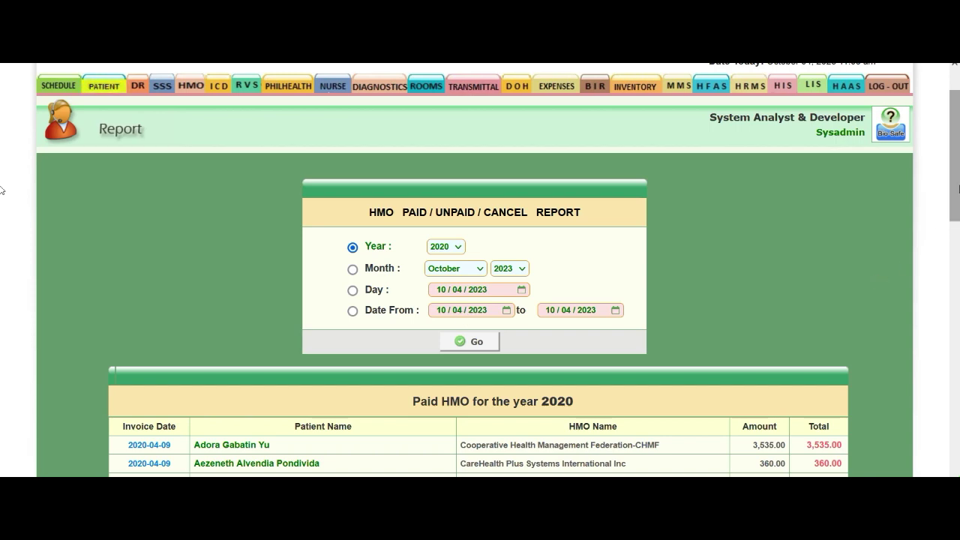
{"action": "scroll", "coordinate": [928, 252], "scroll_direction": "down", "scroll_amount": 7}
{"action": "scroll", "coordinate": [1, 383], "scroll_direction": "down", "scroll_amount": 4}
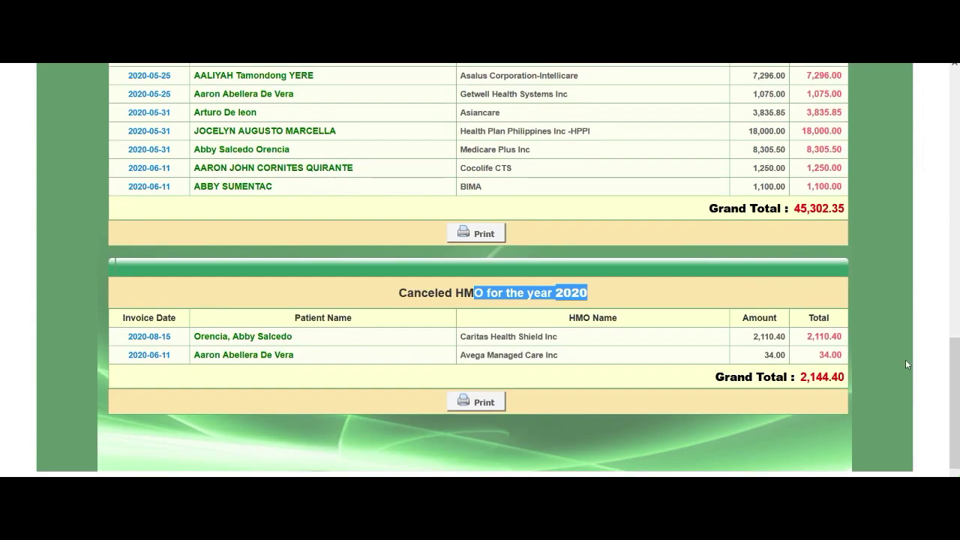
{"action": "scroll", "coordinate": [2, 383], "scroll_direction": "up", "scroll_amount": 6}
{"action": "scroll", "coordinate": [1, 245], "scroll_direction": "up", "scroll_amount": 3}
{"action": "scroll", "coordinate": [1, 197], "scroll_direction": "down", "scroll_amount": 3}
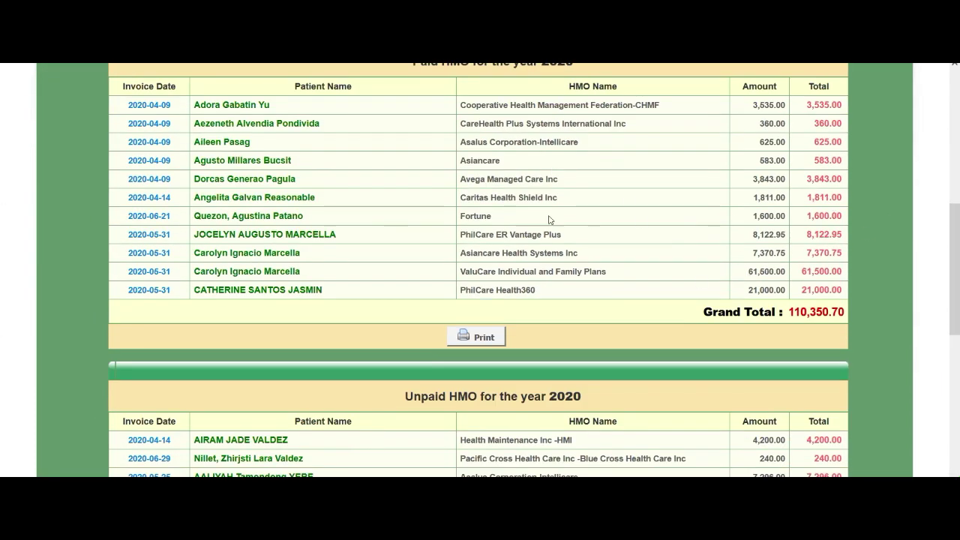
{"action": "scroll", "coordinate": [2, 248], "scroll_direction": "up", "scroll_amount": 1}
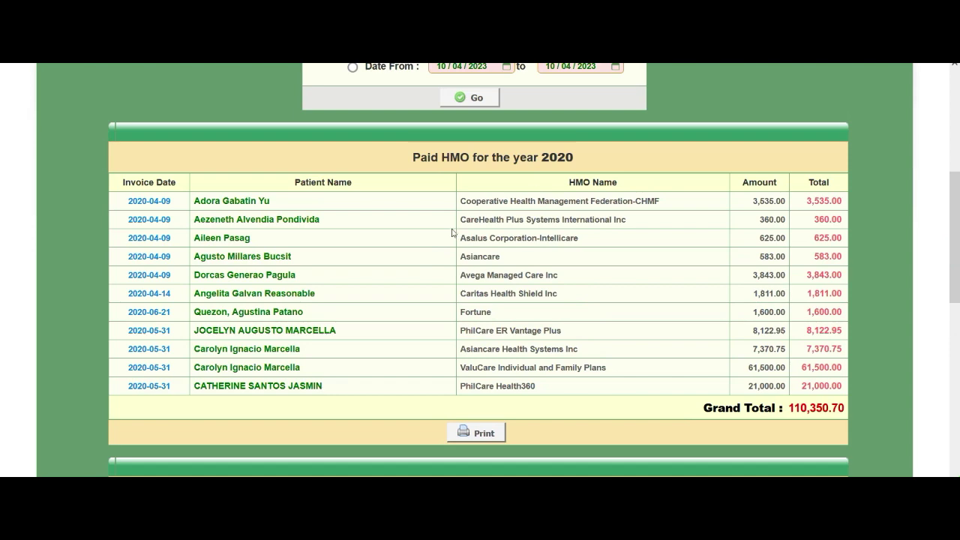
{"action": "scroll", "coordinate": [589, 274], "scroll_direction": "down", "scroll_amount": 4}
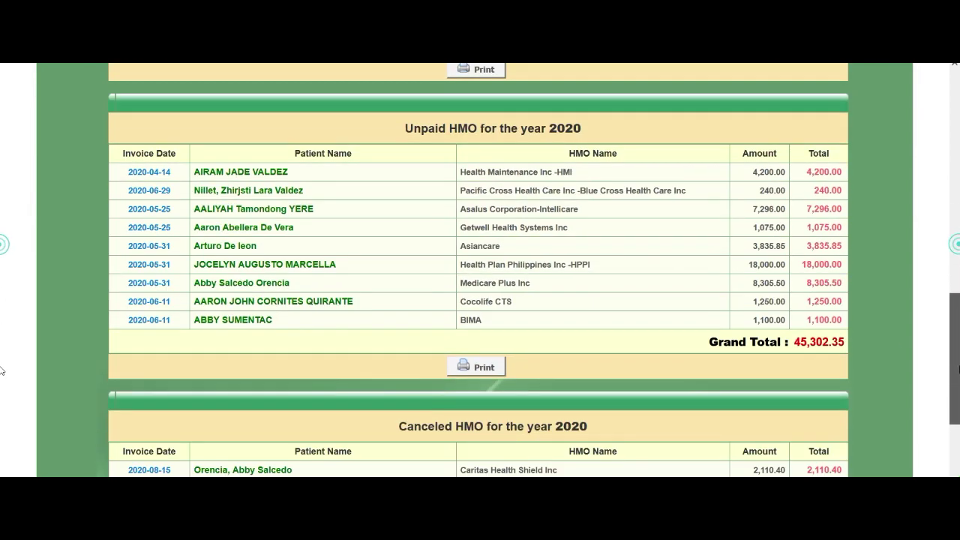
{"action": "scroll", "coordinate": [2, 354], "scroll_direction": "down", "scroll_amount": 2}
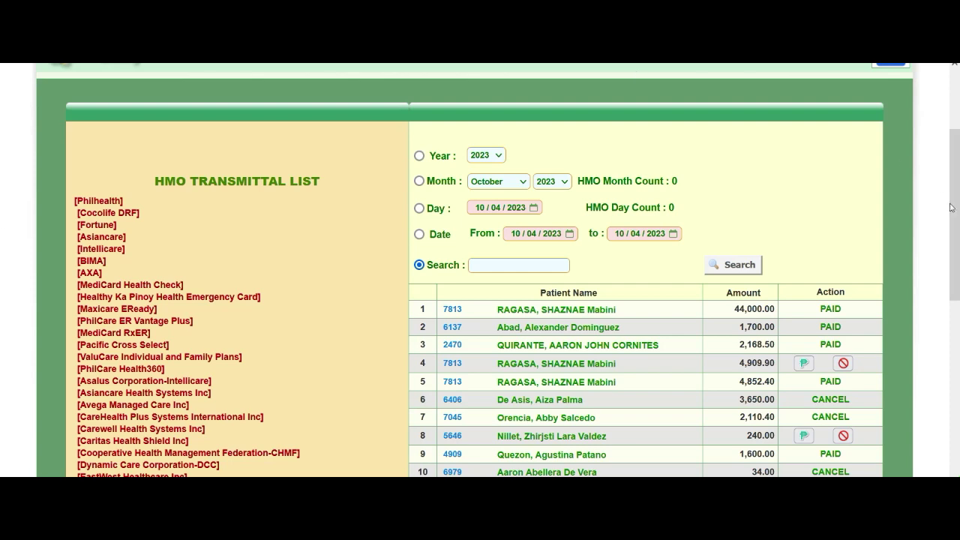
{"action": "scroll", "coordinate": [950, 207], "scroll_direction": "up", "scroll_amount": 2}
{"action": "mouse_move", "coordinate": [473, 137]}
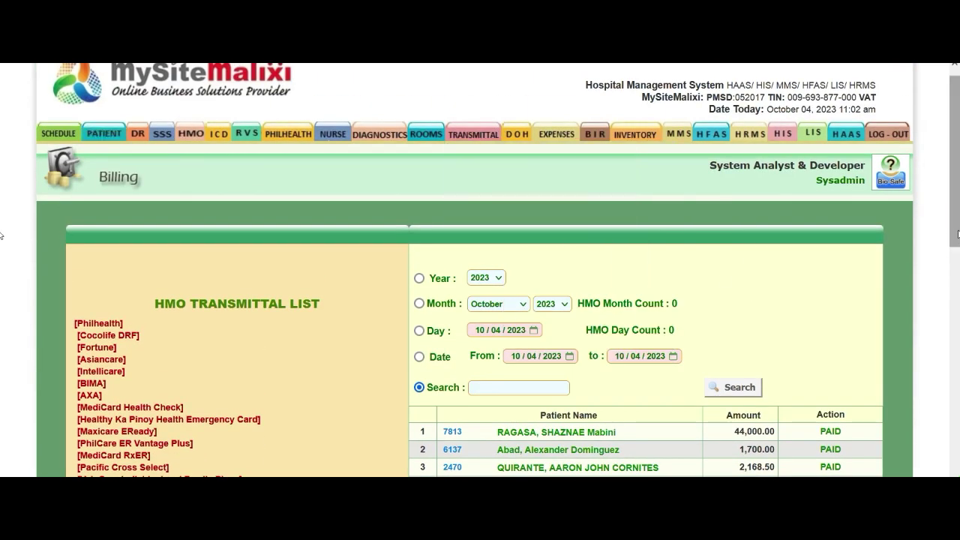
Step: Filter the HMO entries by year 2020 and display them
{"action": "scroll", "coordinate": [450, 327], "scroll_direction": "down", "scroll_amount": 1}
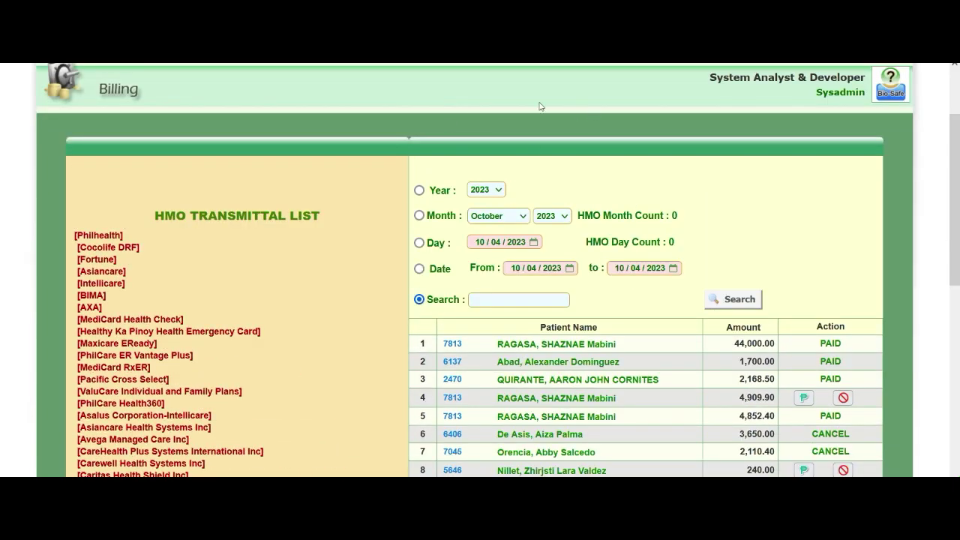
{"action": "scroll", "coordinate": [0, 196], "scroll_direction": "down", "scroll_amount": 5}
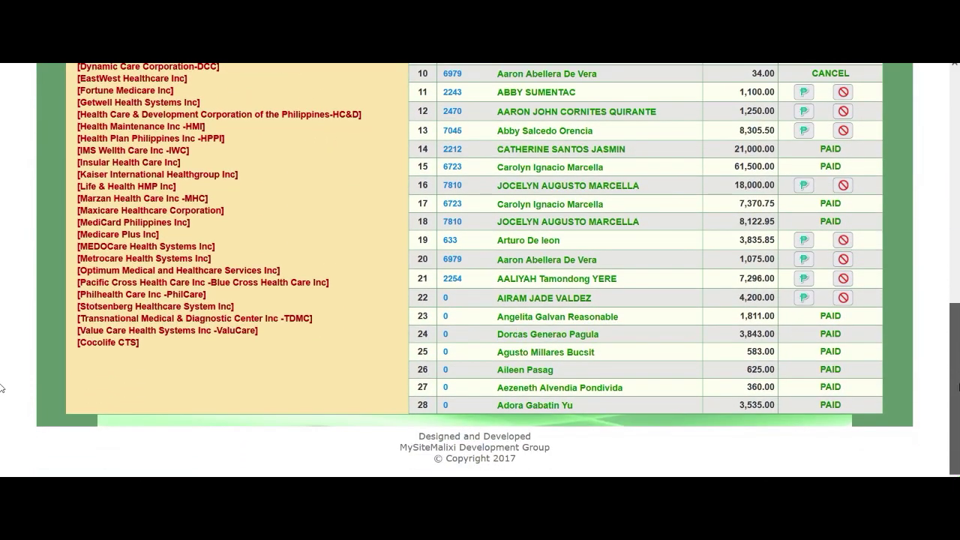
{"action": "scroll", "coordinate": [0, 387], "scroll_direction": "up", "scroll_amount": 5}
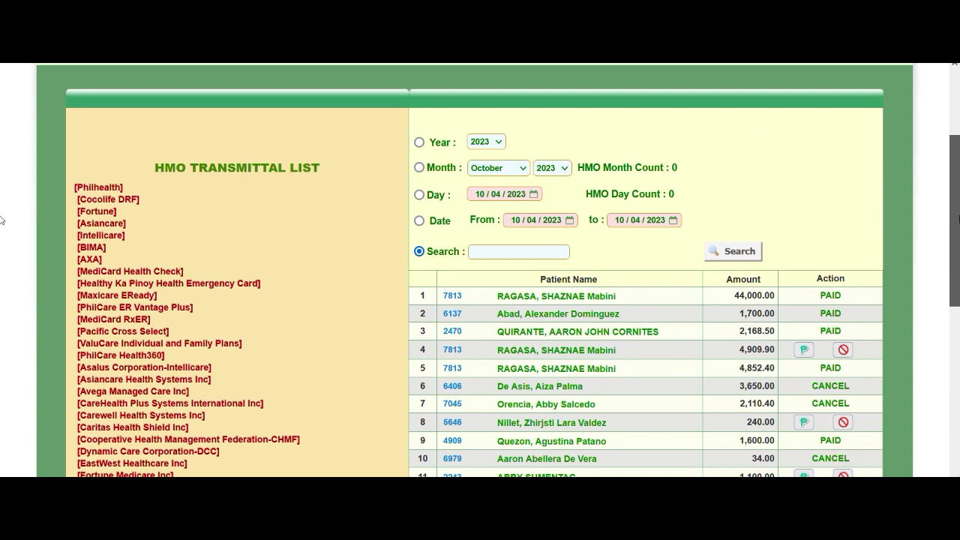
{"action": "scroll", "coordinate": [1, 241], "scroll_direction": "down", "scroll_amount": 1}
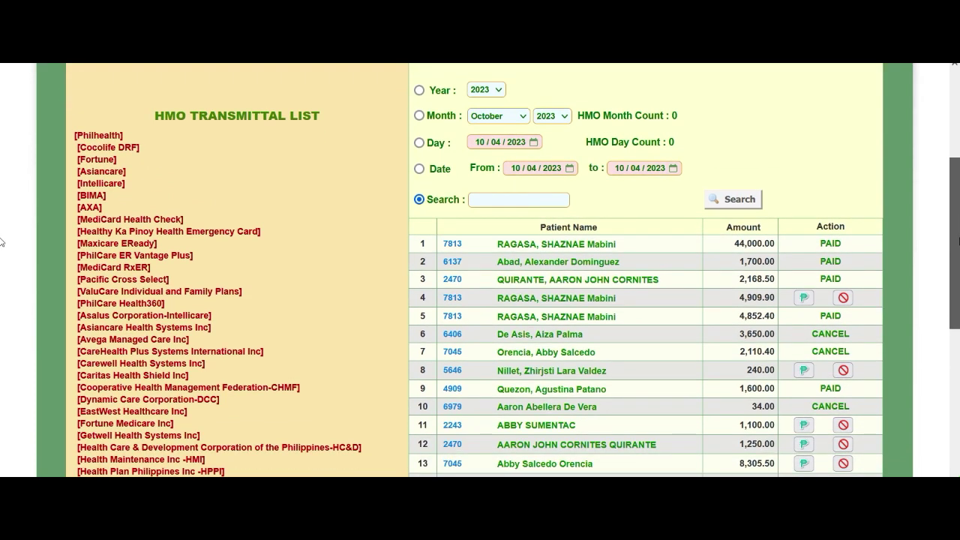
{"action": "left_click", "coordinate": [419, 90]}
{"action": "left_click", "coordinate": [486, 89]}
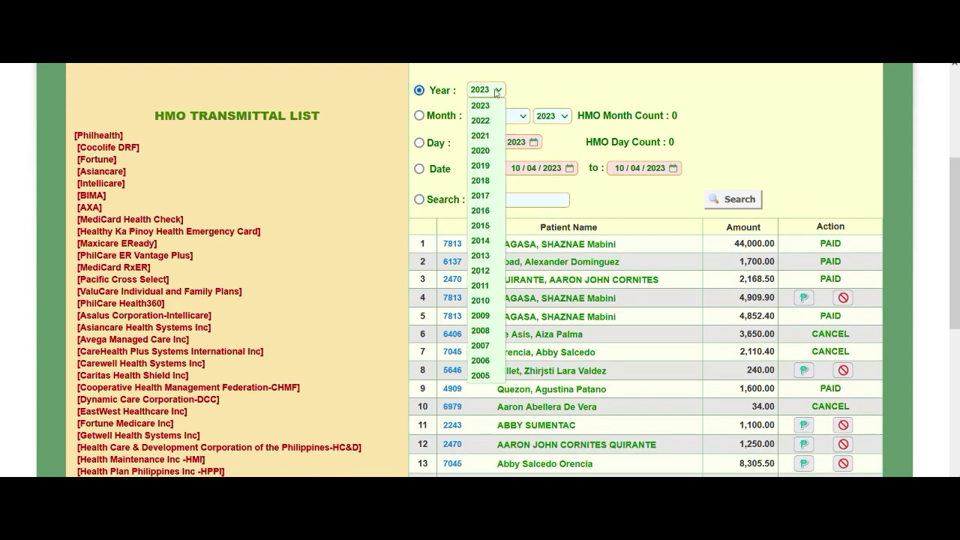
{"action": "left_click", "coordinate": [487, 150]}
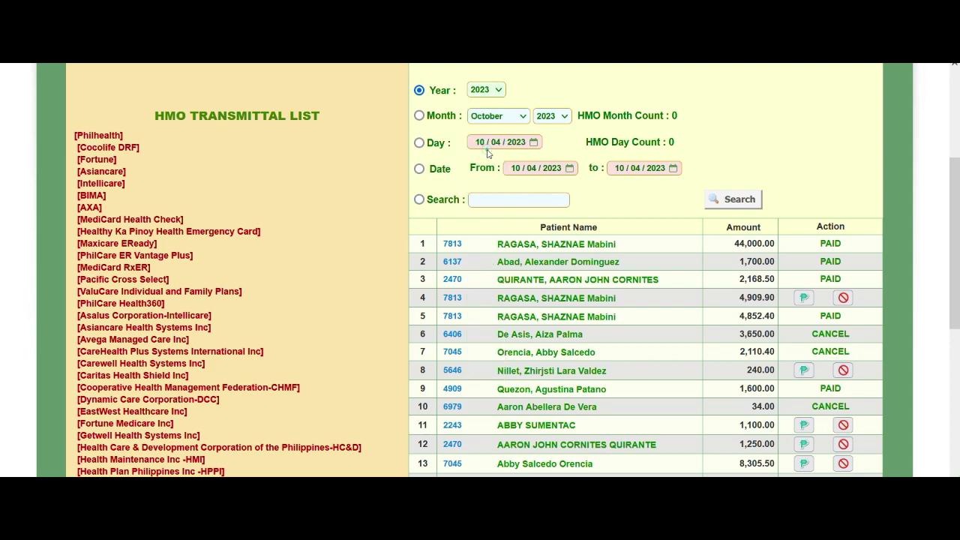
{"action": "left_click", "coordinate": [733, 201]}
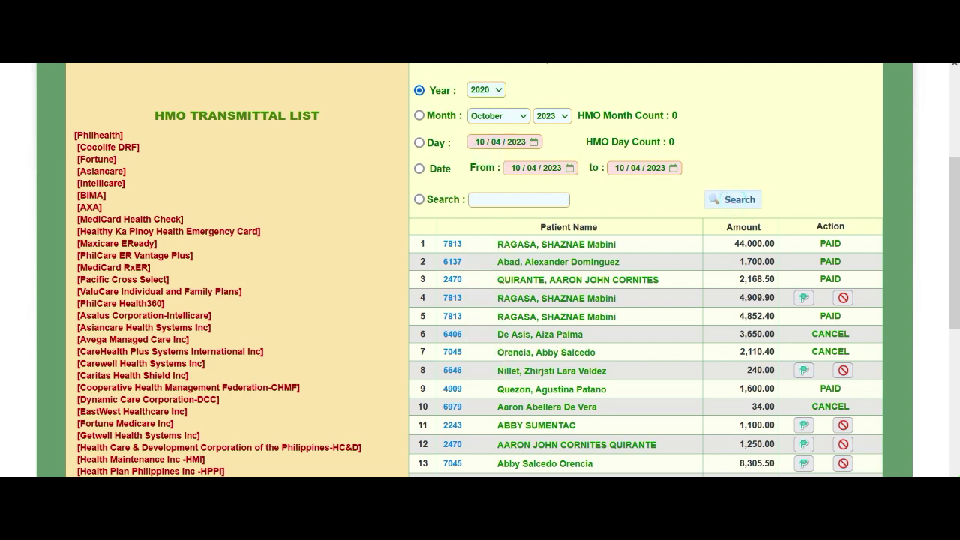
Step: Go back to review the HMO Transmittal List, then return to the Paid HMO 2020 report
{"action": "scroll", "coordinate": [546, 245], "scroll_direction": "up", "scroll_amount": 7}
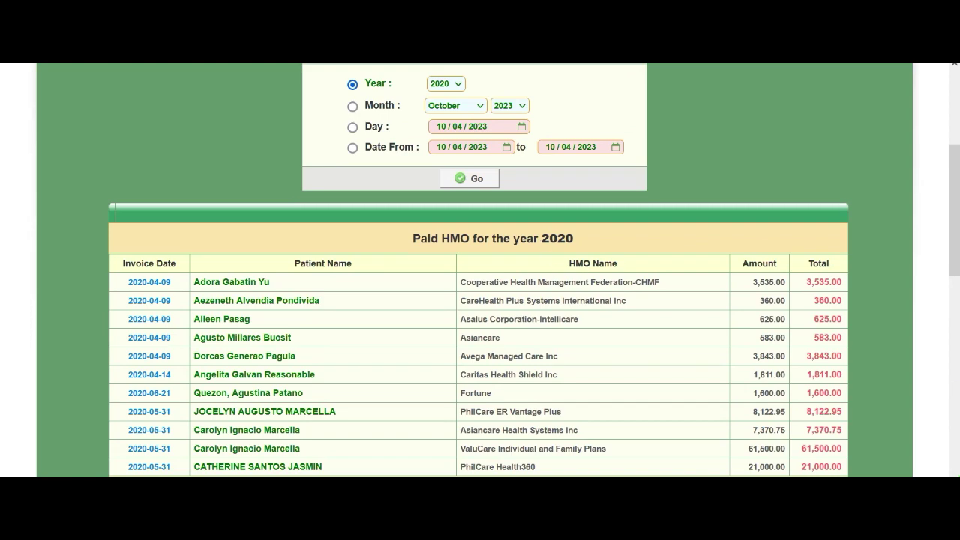
{"action": "key", "text": "alt+Left"}
{"action": "scroll", "coordinate": [2, 241], "scroll_direction": "down", "scroll_amount": 3}
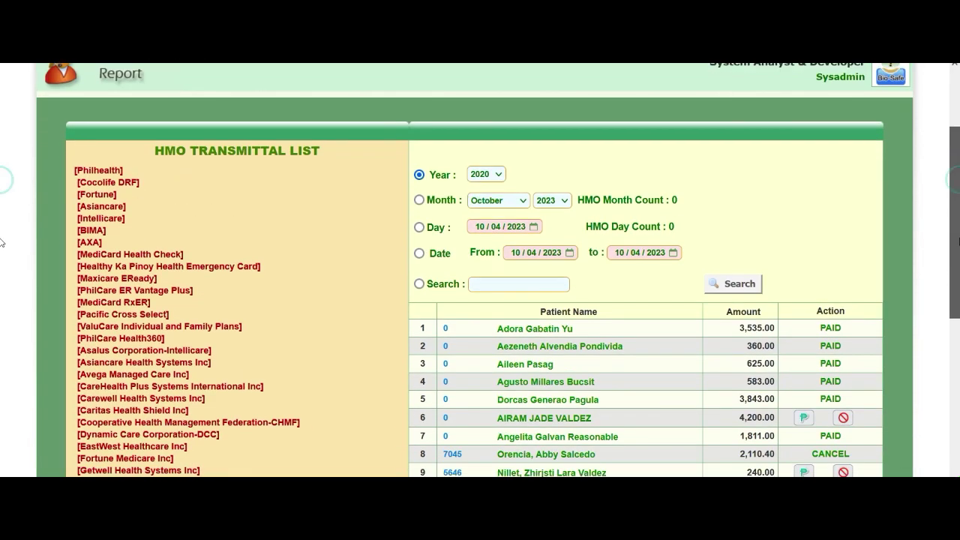
{"action": "scroll", "coordinate": [2, 242], "scroll_direction": "down", "scroll_amount": 4}
{"action": "scroll", "coordinate": [2, 335], "scroll_direction": "up", "scroll_amount": 1}
{"action": "scroll", "coordinate": [2, 335], "scroll_direction": "up", "scroll_amount": 1}
{"action": "key", "text": "alt+Right"}
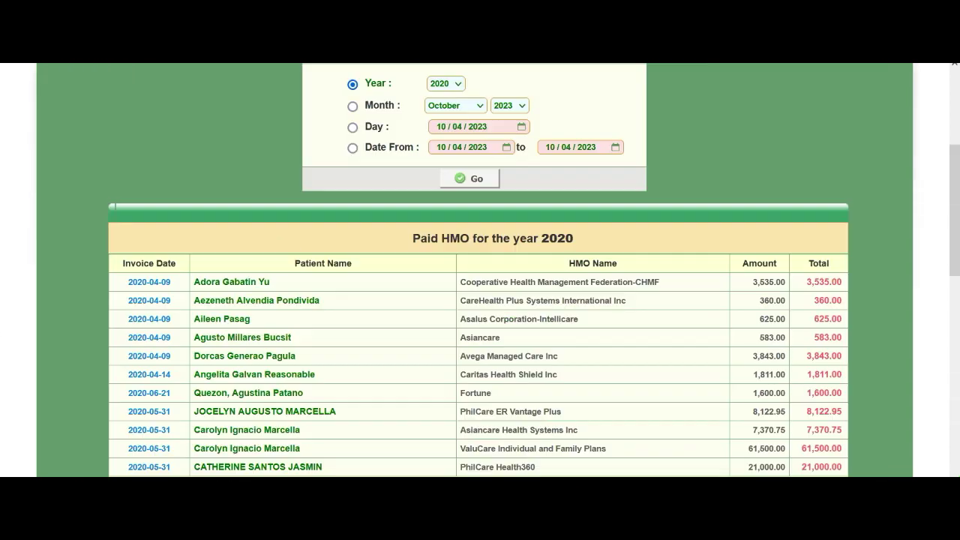
Step: Highlight and clear the 2020 report's unpaid grand total
{"action": "scroll", "coordinate": [1, 233], "scroll_direction": "down", "scroll_amount": 1}
{"action": "scroll", "coordinate": [1, 233], "scroll_direction": "down", "scroll_amount": 1}
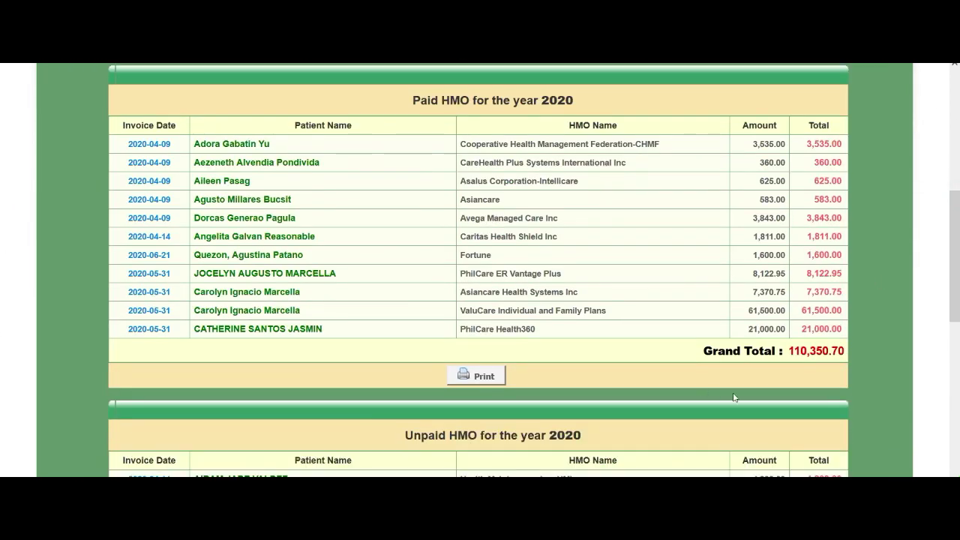
{"action": "scroll", "coordinate": [863, 371], "scroll_direction": "down", "scroll_amount": 4}
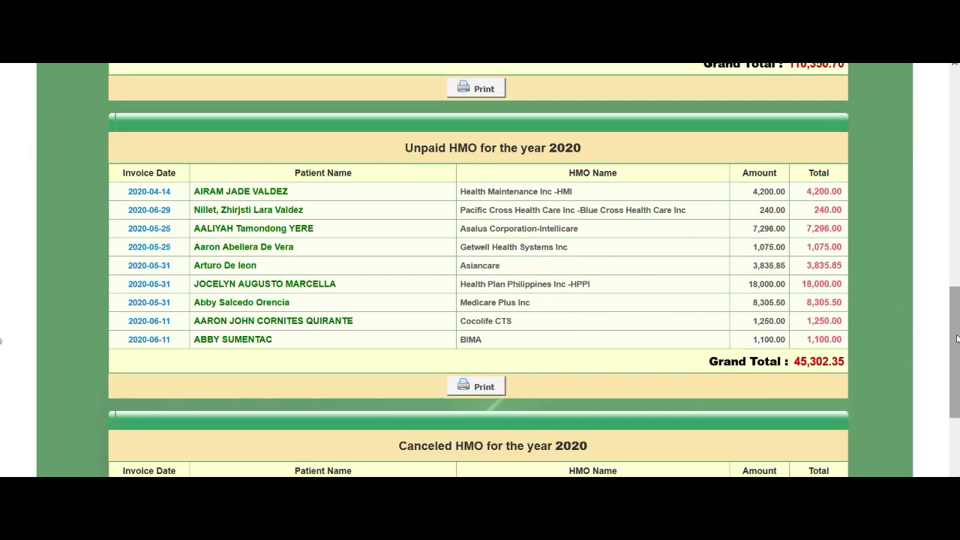
{"action": "scroll", "coordinate": [884, 321], "scroll_direction": "up", "scroll_amount": 1}
{"action": "left_click_drag", "start_coordinate": [793, 391], "coordinate": [850, 392]}
{"action": "left_click", "coordinate": [861, 381]}
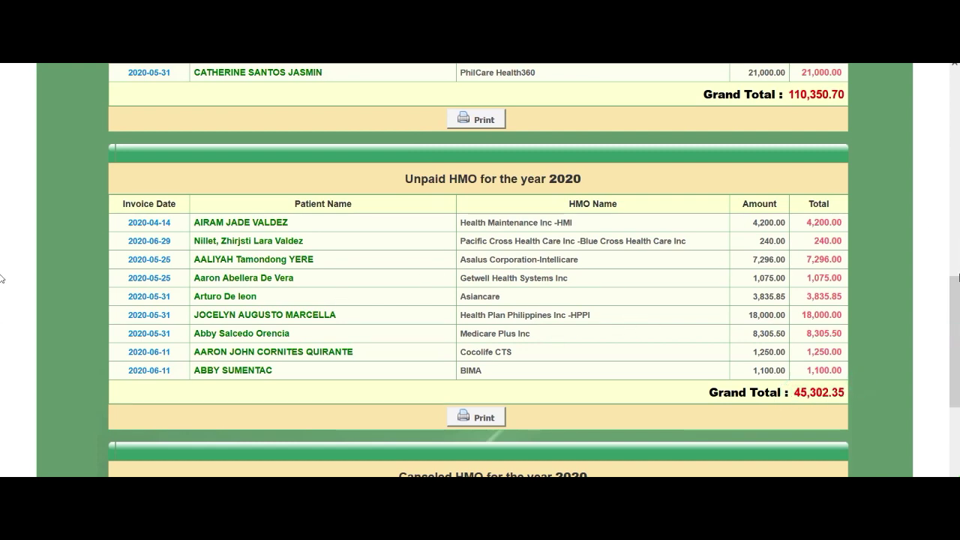
{"action": "scroll", "coordinate": [2, 265], "scroll_direction": "up", "scroll_amount": 3}
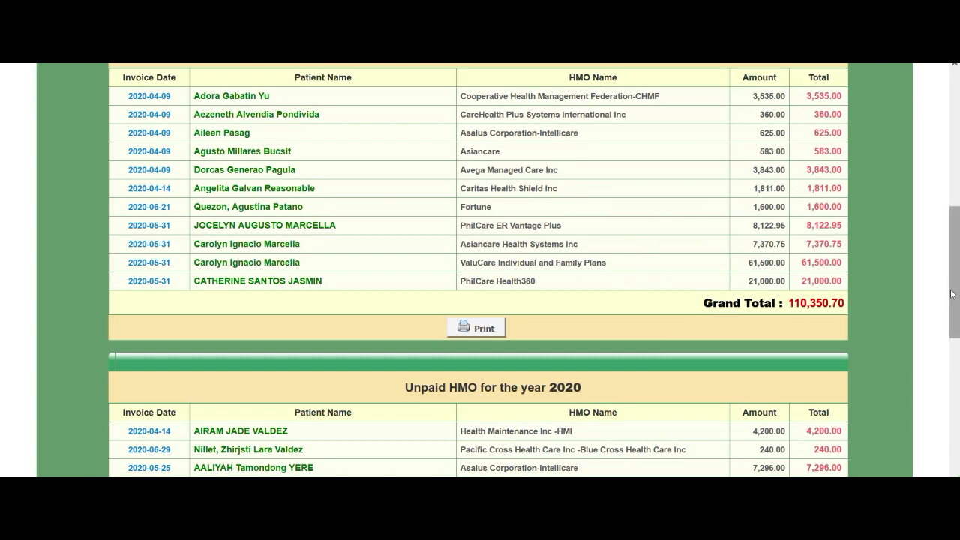
{"action": "scroll", "coordinate": [952, 291], "scroll_direction": "up", "scroll_amount": 2}
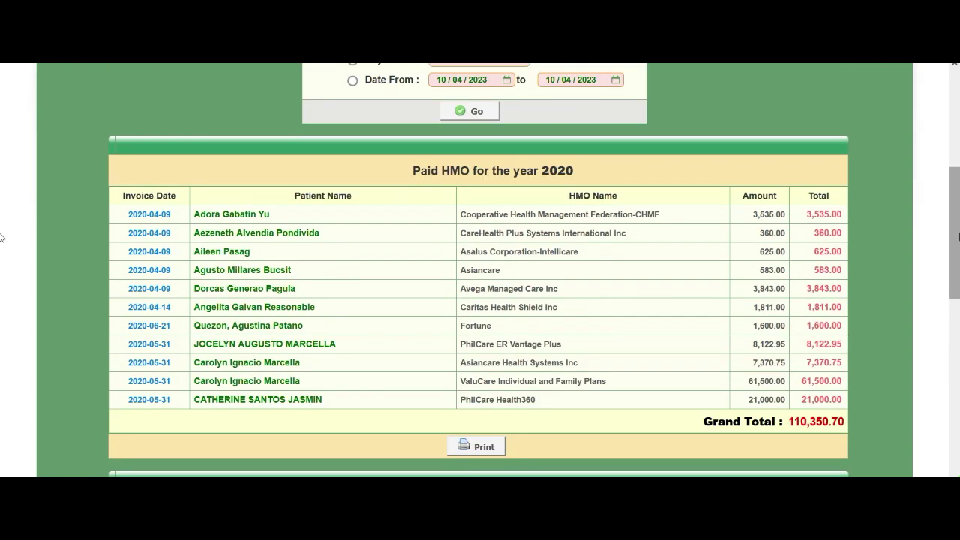
{"action": "scroll", "coordinate": [2, 237], "scroll_direction": "down", "scroll_amount": 3}
{"action": "scroll", "coordinate": [2, 237], "scroll_direction": "up", "scroll_amount": 2}
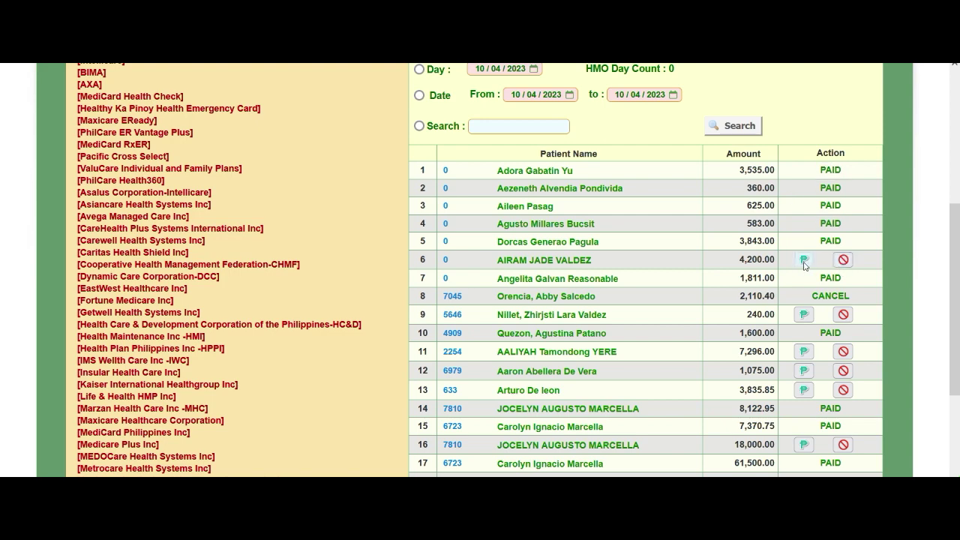
Step: Mark the 4,200.00 HMI and 8,305.50 Medicare Plus claims as paid
{"action": "left_click", "coordinate": [804, 261]}
{"action": "scroll", "coordinate": [5, 207], "scroll_direction": "down", "scroll_amount": 2}
{"action": "scroll", "coordinate": [785, 274], "scroll_direction": "down", "scroll_amount": 1}
{"action": "scroll", "coordinate": [874, 303], "scroll_direction": "down", "scroll_amount": 3}
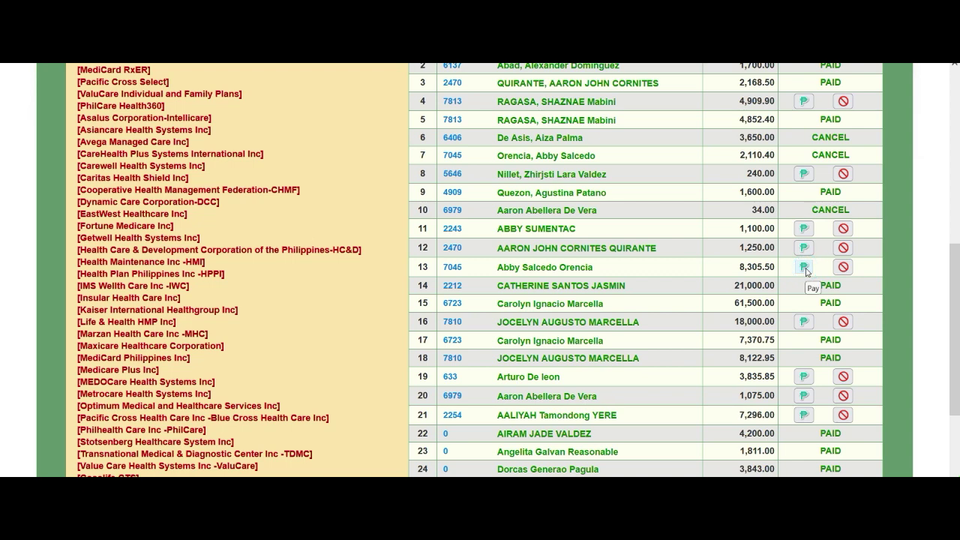
{"action": "left_click", "coordinate": [803, 267]}
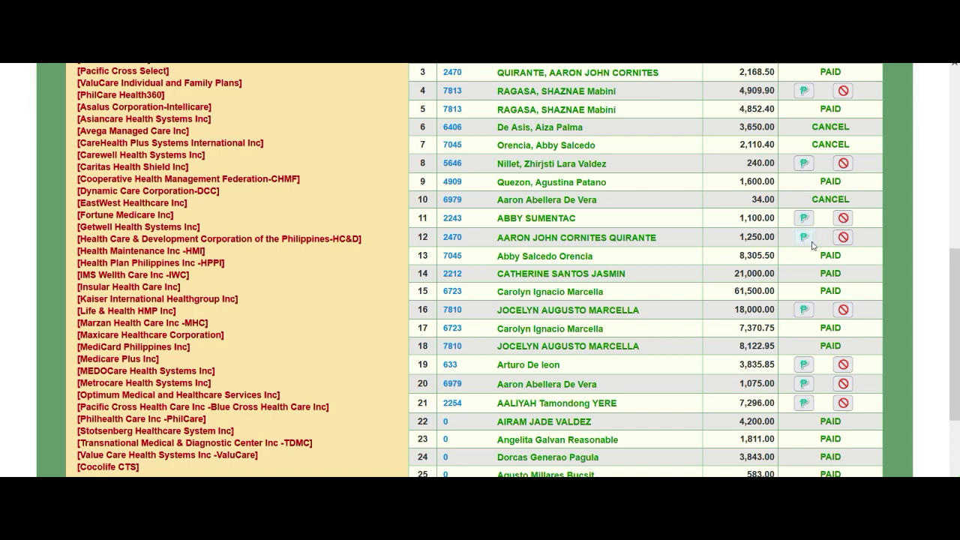
Step: Cancel the 7,296.00 Intellicare claim on row 21
{"action": "left_click_drag", "start_coordinate": [952, 279], "coordinate": [953, 272]}
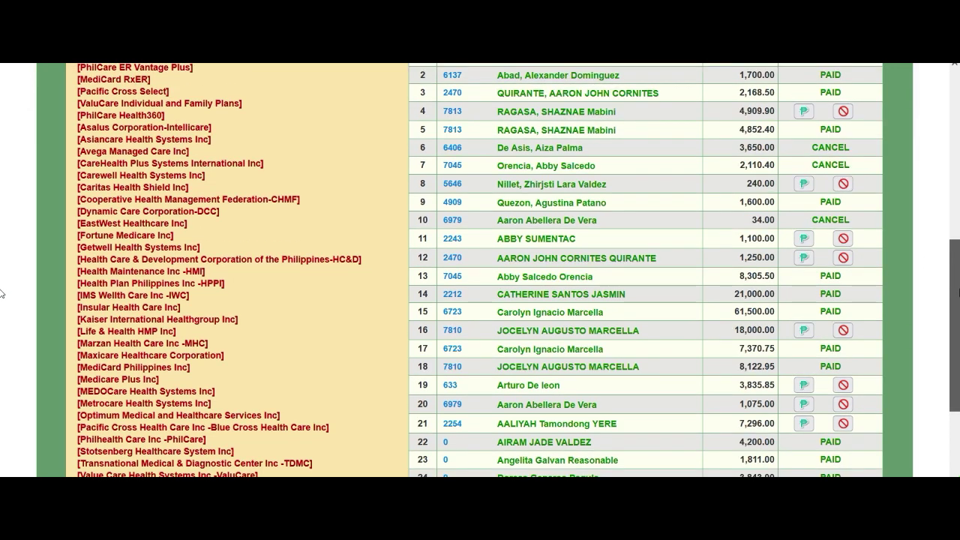
{"action": "scroll", "coordinate": [480, 285], "scroll_direction": "down", "scroll_amount": 1}
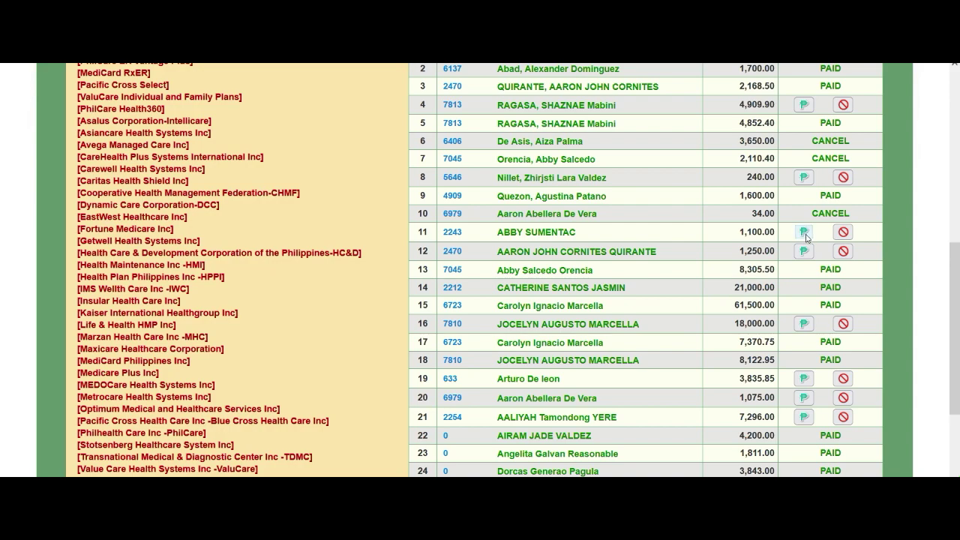
{"action": "scroll", "coordinate": [843, 309], "scroll_direction": "down", "scroll_amount": 2}
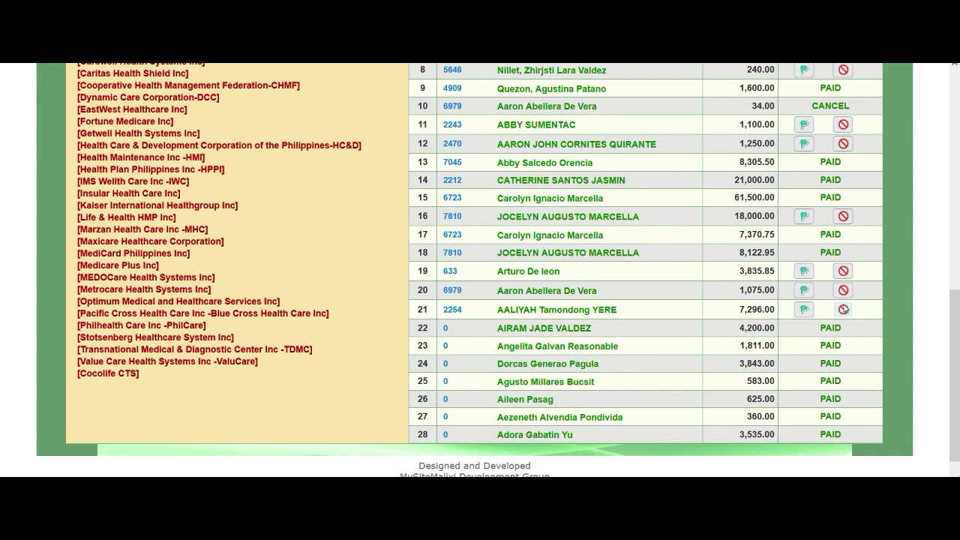
{"action": "left_click", "coordinate": [843, 309]}
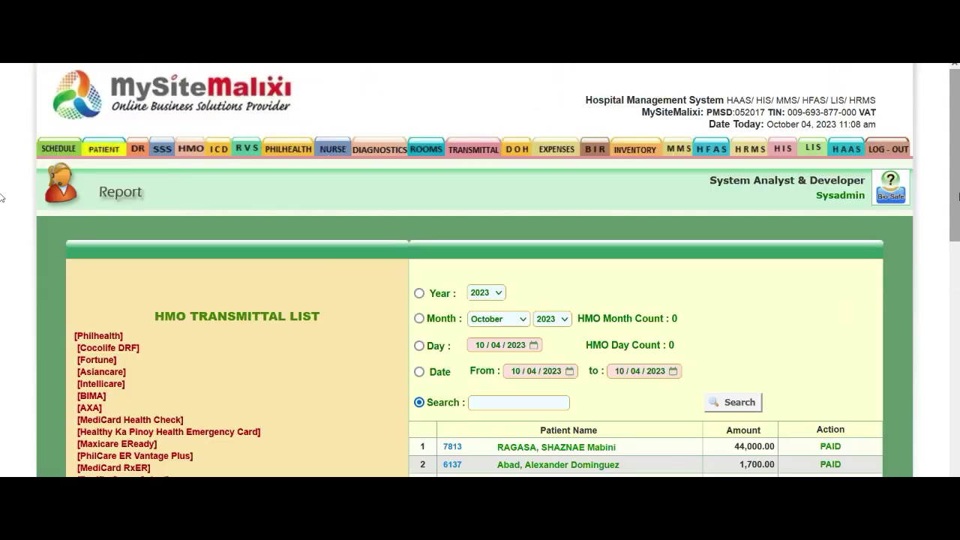
Step: Highlight the refreshed report's new paid grand total of 122,856.20
{"action": "scroll", "coordinate": [1, 359], "scroll_direction": "down", "scroll_amount": 4}
{"action": "scroll", "coordinate": [3, 445], "scroll_direction": "up", "scroll_amount": 3}
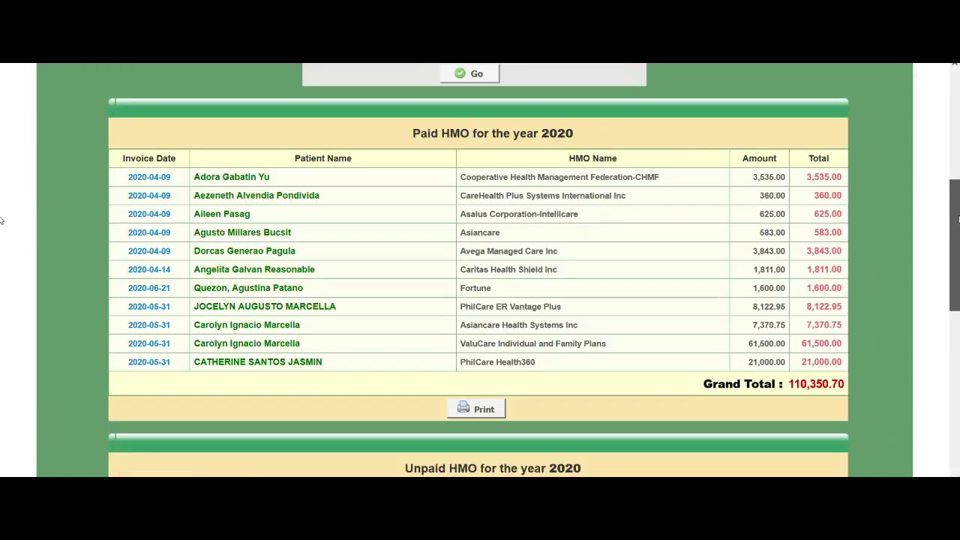
{"action": "scroll", "coordinate": [2, 300], "scroll_direction": "down", "scroll_amount": 3}
{"action": "scroll", "coordinate": [2, 313], "scroll_direction": "down", "scroll_amount": 1}
{"action": "scroll", "coordinate": [831, 215], "scroll_direction": "up", "scroll_amount": 1}
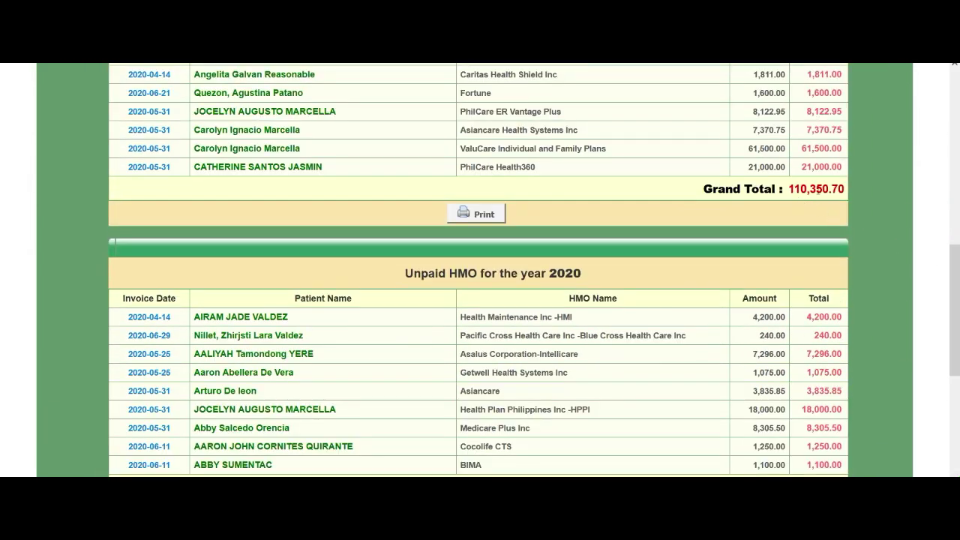
{"action": "scroll", "coordinate": [1, 300], "scroll_direction": "down", "scroll_amount": 3}
{"action": "scroll", "coordinate": [2, 364], "scroll_direction": "down", "scroll_amount": 1}
{"action": "scroll", "coordinate": [2, 364], "scroll_direction": "down", "scroll_amount": 1}
{"action": "scroll", "coordinate": [2, 375], "scroll_direction": "up", "scroll_amount": 1}
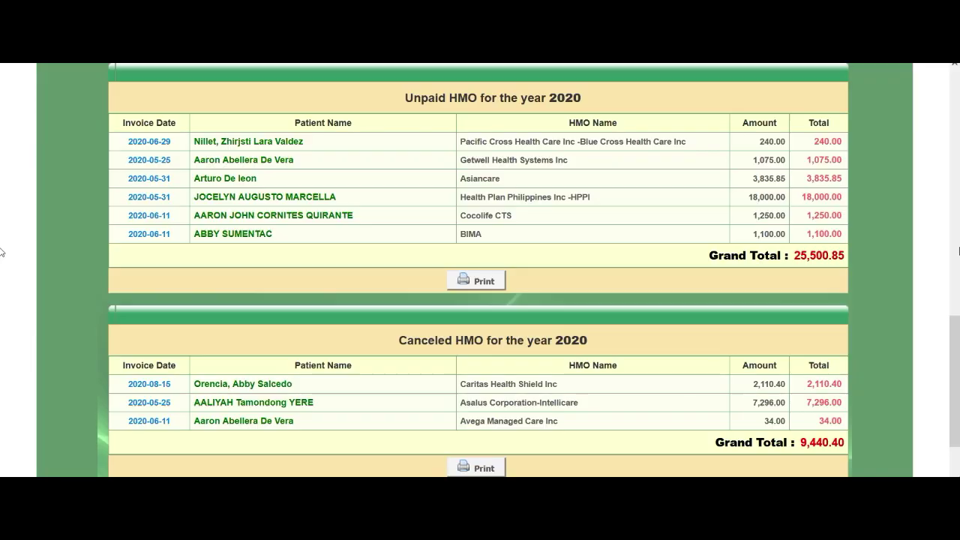
{"action": "scroll", "coordinate": [1, 271], "scroll_direction": "up", "scroll_amount": 7}
{"action": "scroll", "coordinate": [2, 271], "scroll_direction": "up", "scroll_amount": 4}
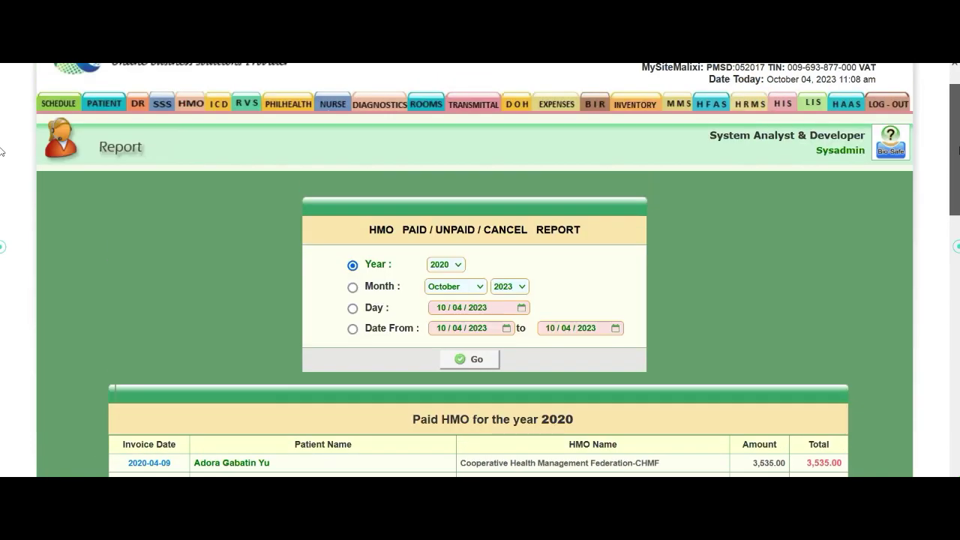
{"action": "scroll", "coordinate": [497, 205], "scroll_direction": "down", "scroll_amount": 1}
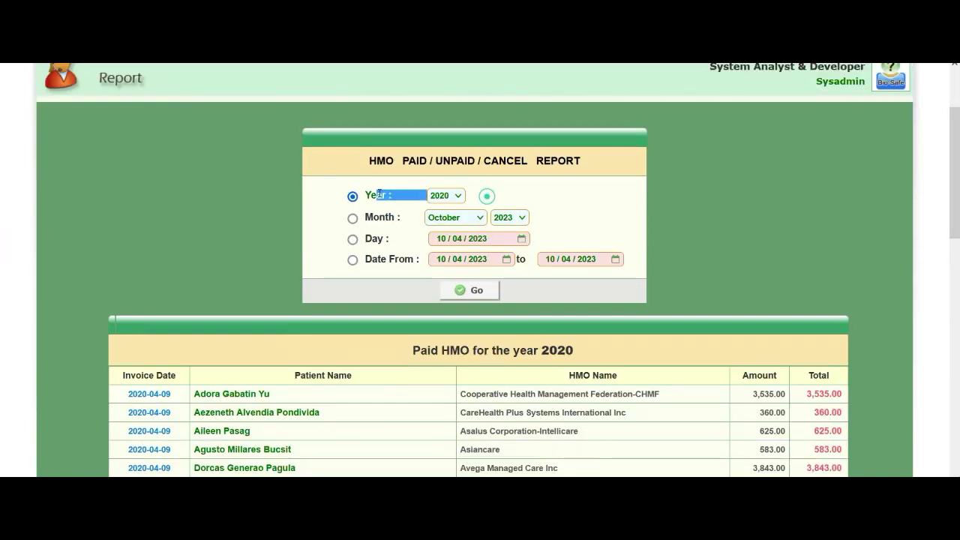
{"action": "scroll", "coordinate": [1, 249], "scroll_direction": "down", "scroll_amount": 3}
{"action": "scroll", "coordinate": [2, 249], "scroll_direction": "down", "scroll_amount": 2}
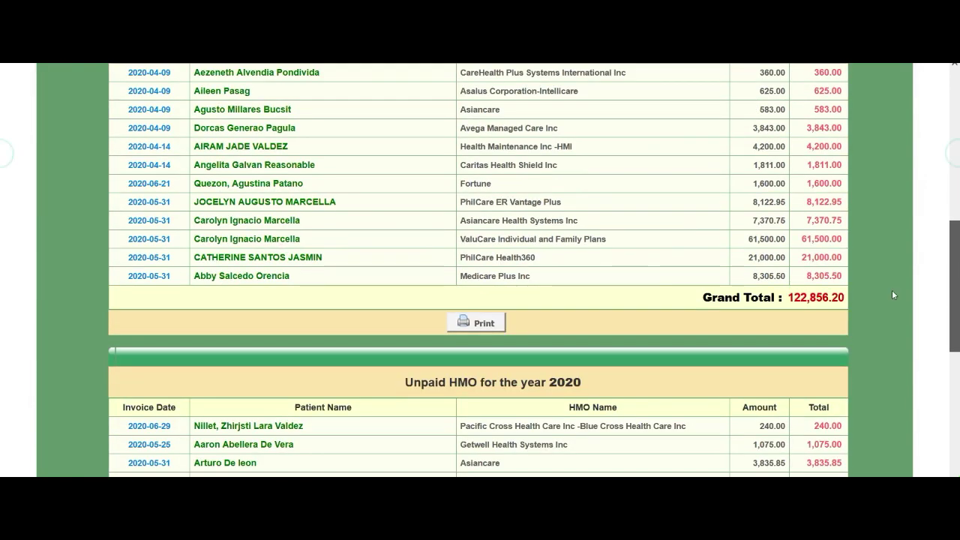
{"action": "double_click", "coordinate": [788, 298]}
{"action": "left_click", "coordinate": [854, 295]}
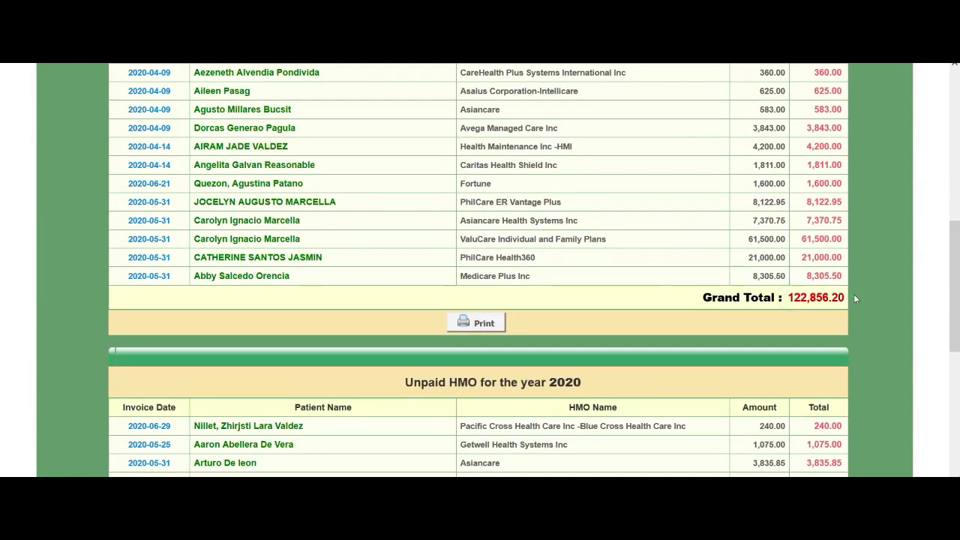
Step: Highlight the unpaid grand total of 25,500.85
{"action": "scroll", "coordinate": [1, 267], "scroll_direction": "down", "scroll_amount": 2}
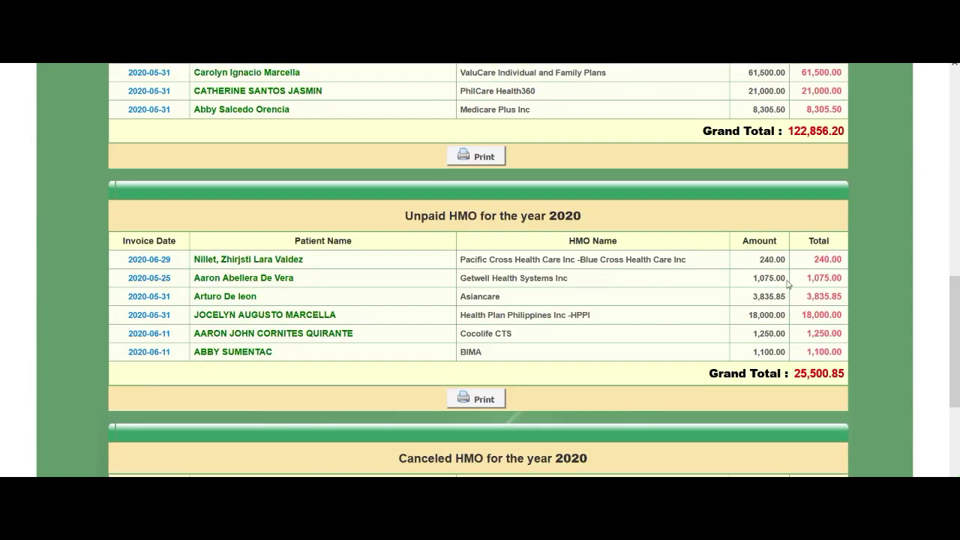
{"action": "left_click_drag", "start_coordinate": [796, 373], "coordinate": [848, 375]}
{"action": "left_click", "coordinate": [870, 367]}
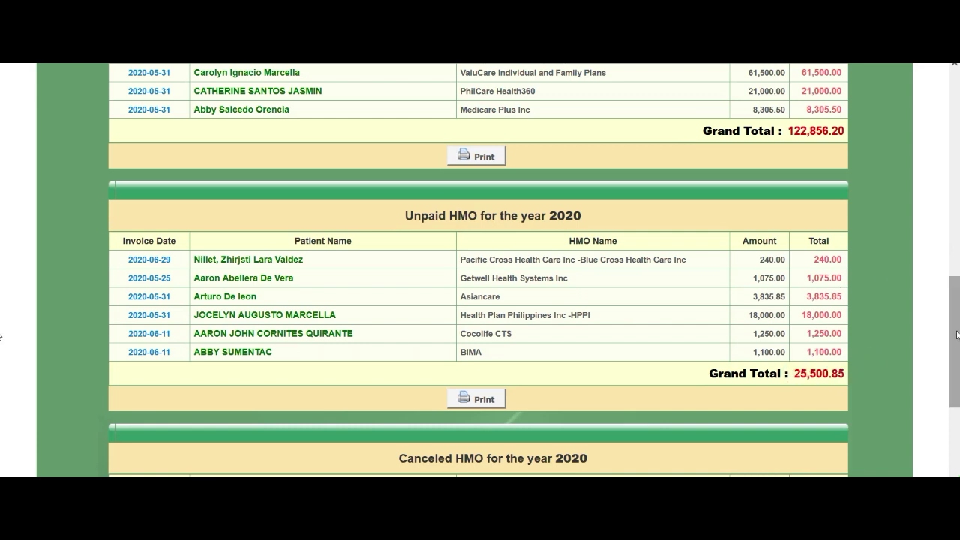
{"action": "key", "text": "ctrl+a"}
{"action": "left_click", "coordinate": [921, 343]}
Step: Check the canceled grand total of 9,440.40 and its 2,110.40 claim
{"action": "scroll", "coordinate": [3, 341], "scroll_direction": "down", "scroll_amount": 1}
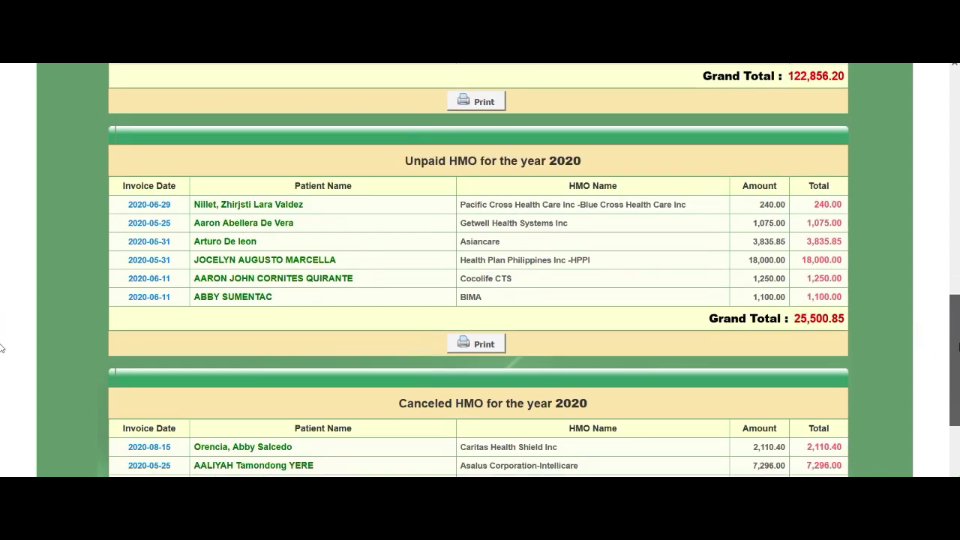
{"action": "scroll", "coordinate": [2, 346], "scroll_direction": "up", "scroll_amount": 2}
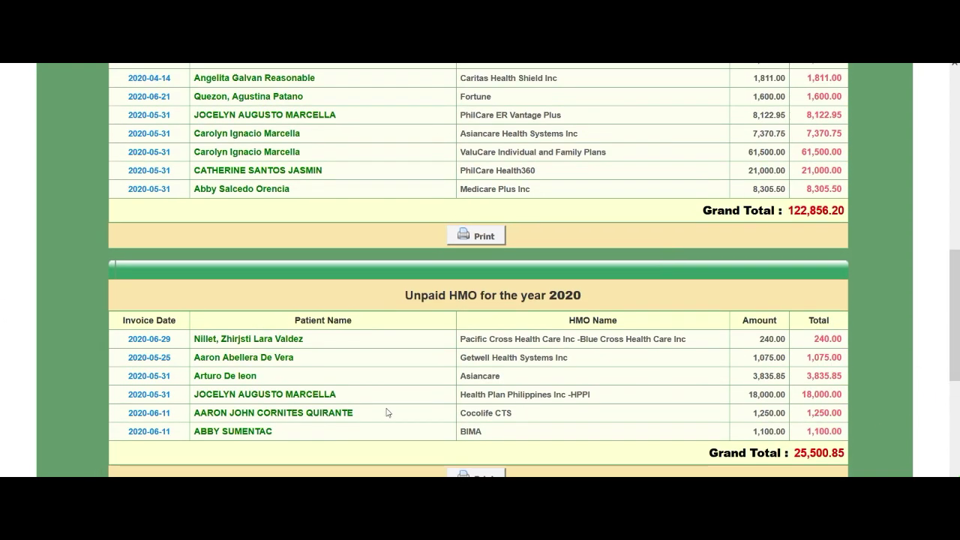
{"action": "scroll", "coordinate": [954, 315], "scroll_direction": "up", "scroll_amount": 3}
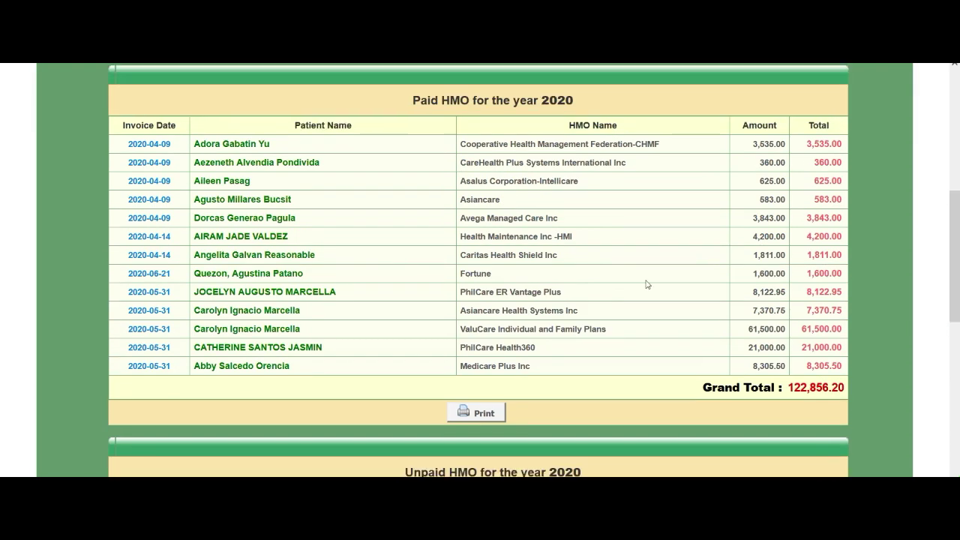
{"action": "scroll", "coordinate": [2, 285], "scroll_direction": "down", "scroll_amount": 8}
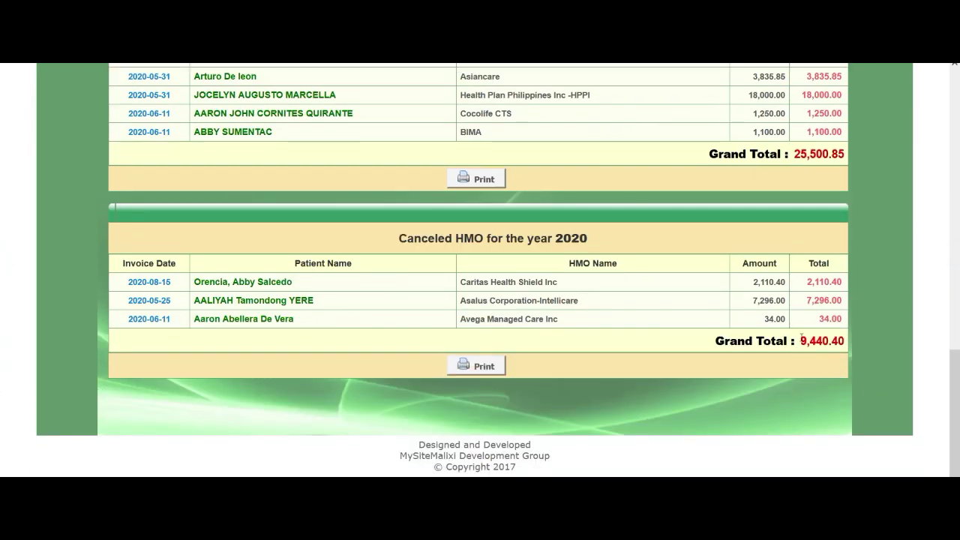
{"action": "left_click", "coordinate": [842, 366]}
{"action": "double_click", "coordinate": [746, 286]}
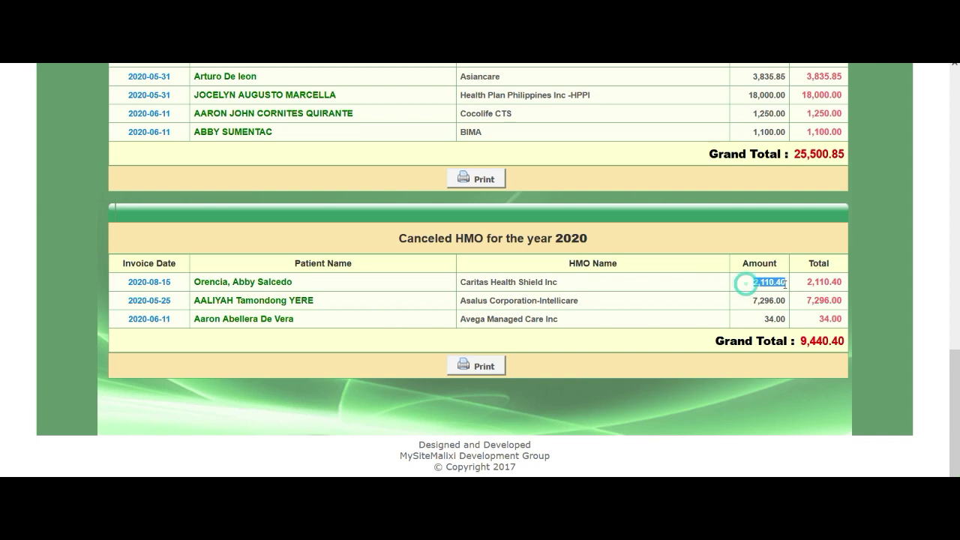
{"action": "left_click", "coordinate": [703, 284]}
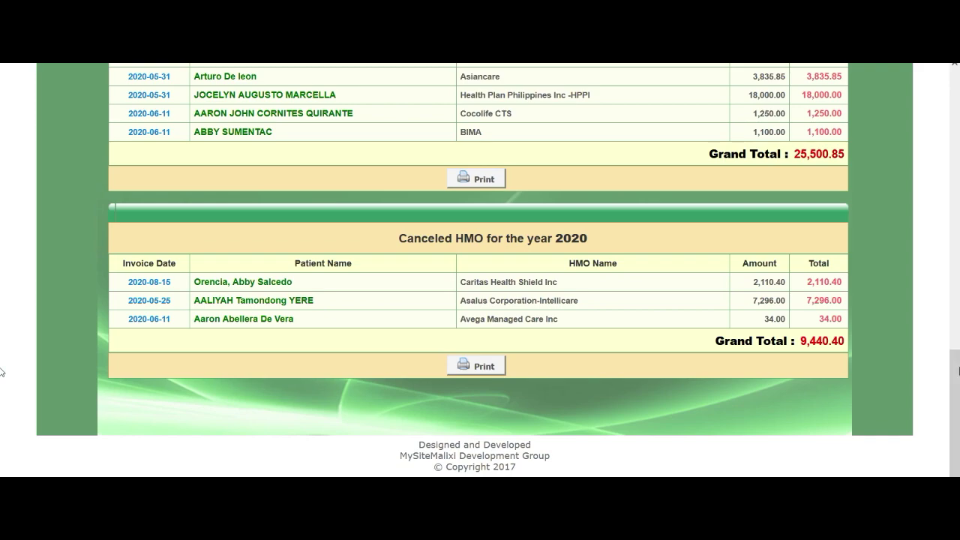
{"action": "scroll", "coordinate": [2, 371], "scroll_direction": "up", "scroll_amount": 15}
{"action": "scroll", "coordinate": [2, 118], "scroll_direction": "down", "scroll_amount": 1}
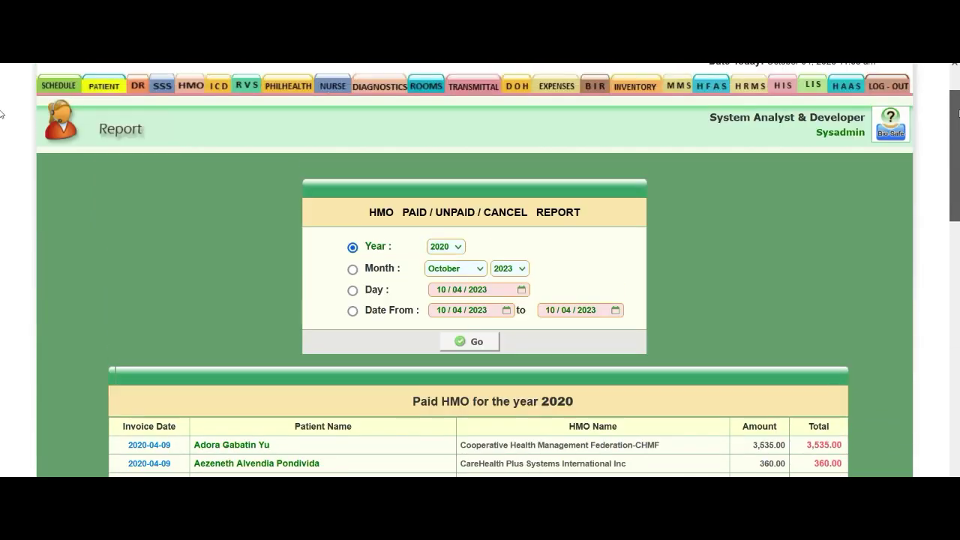
{"action": "scroll", "coordinate": [2, 120], "scroll_direction": "down", "scroll_amount": 5}
{"action": "scroll", "coordinate": [1, 135], "scroll_direction": "up", "scroll_amount": 4}
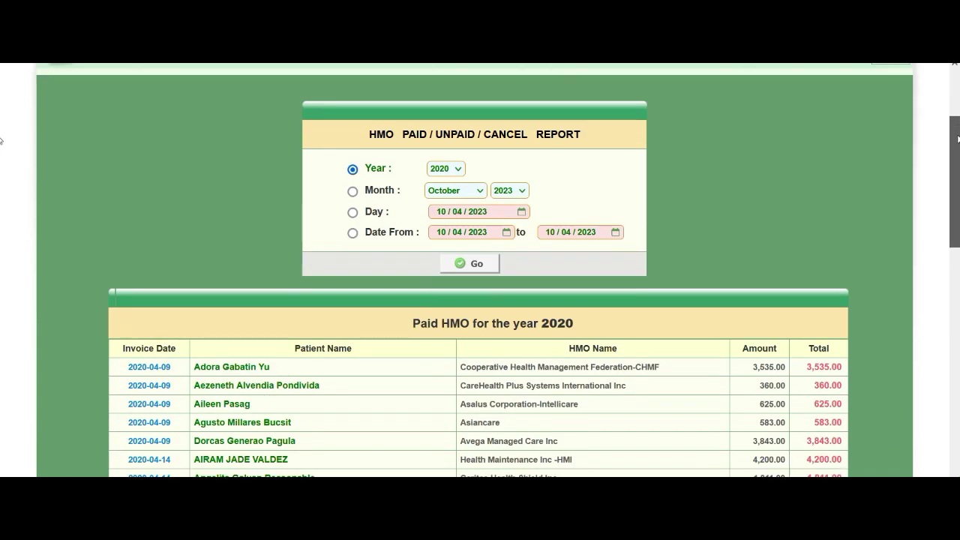
{"action": "scroll", "coordinate": [2, 195], "scroll_direction": "up", "scroll_amount": 1}
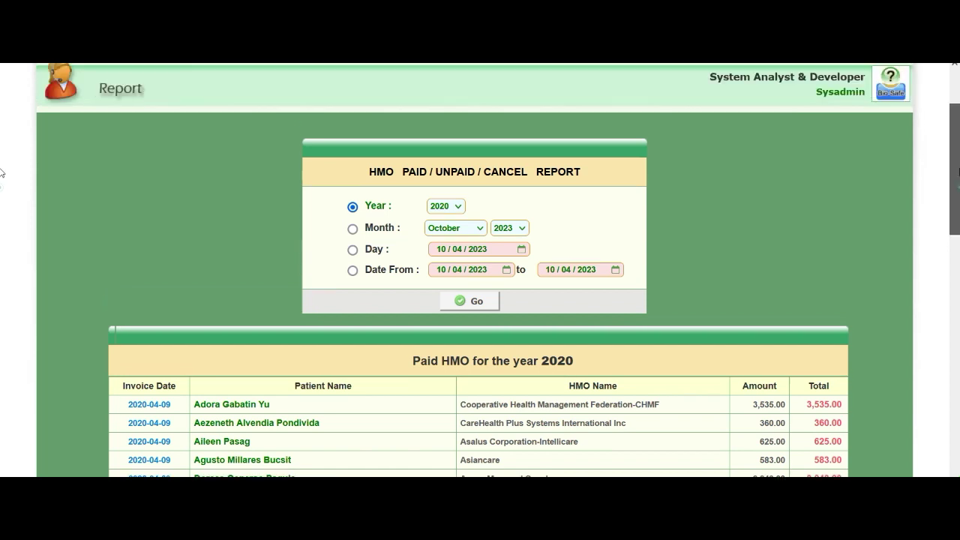
{"action": "scroll", "coordinate": [477, 65], "scroll_direction": "down", "scroll_amount": 10}
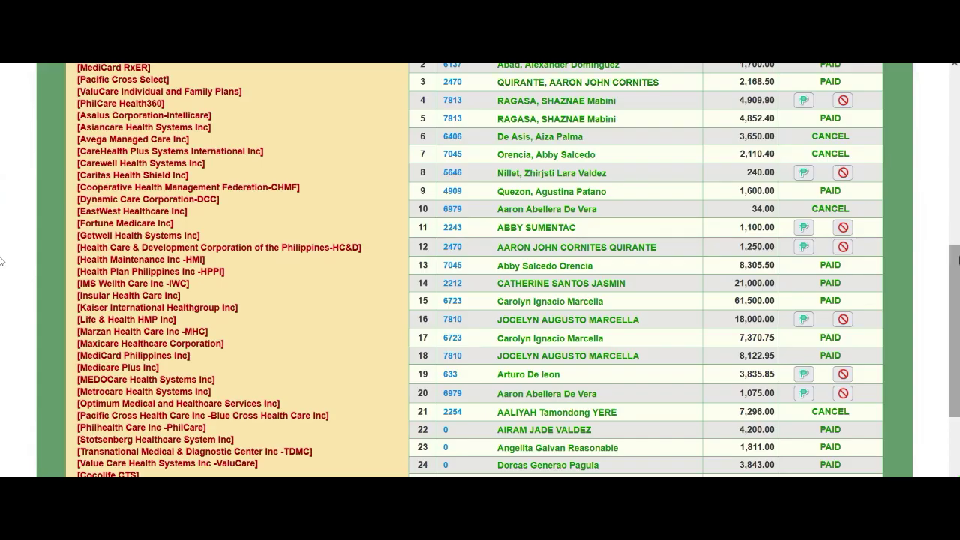
{"action": "scroll", "coordinate": [955, 200], "scroll_direction": "up", "scroll_amount": 5}
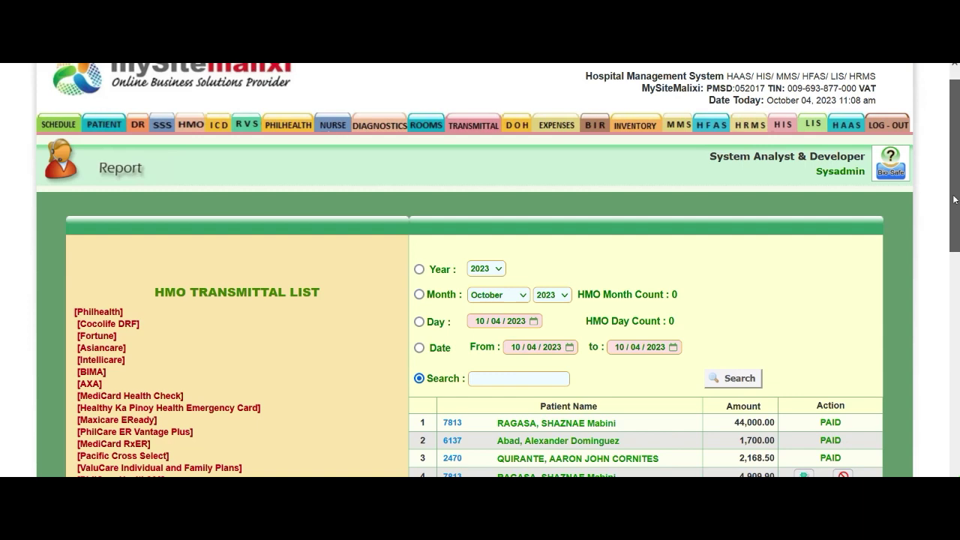
{"action": "key", "text": "alt+Left"}
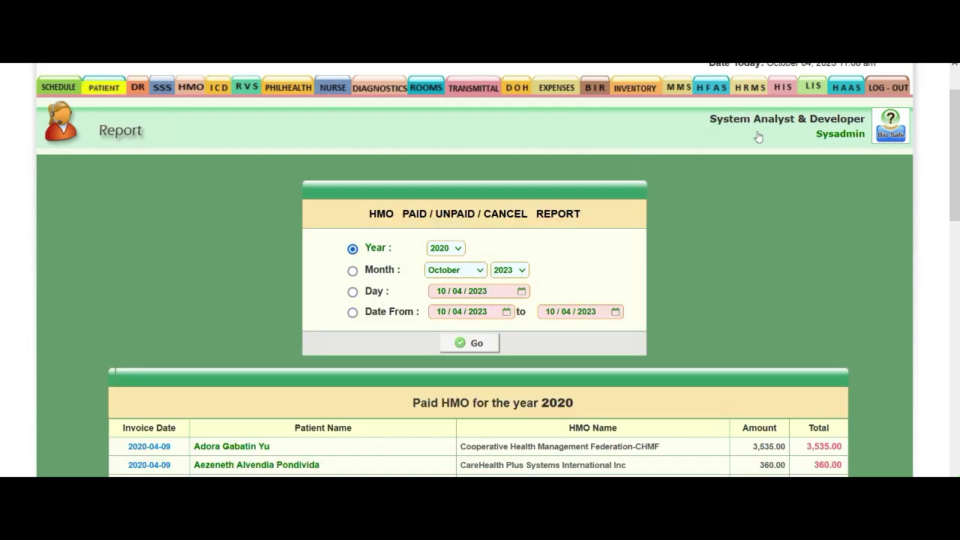
{"action": "scroll", "coordinate": [3, 202], "scroll_direction": "down", "scroll_amount": 4}
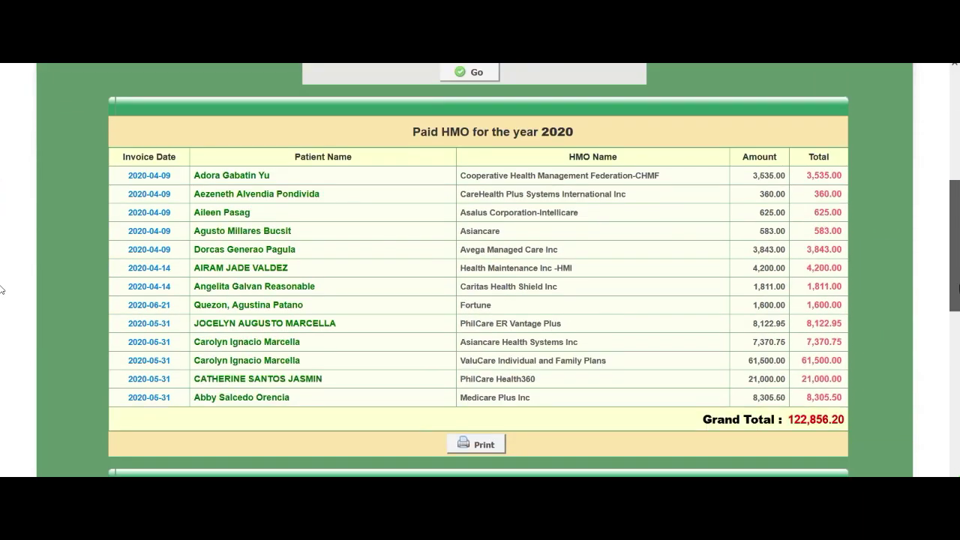
{"action": "scroll", "coordinate": [955, 224], "scroll_direction": "up", "scroll_amount": 2}
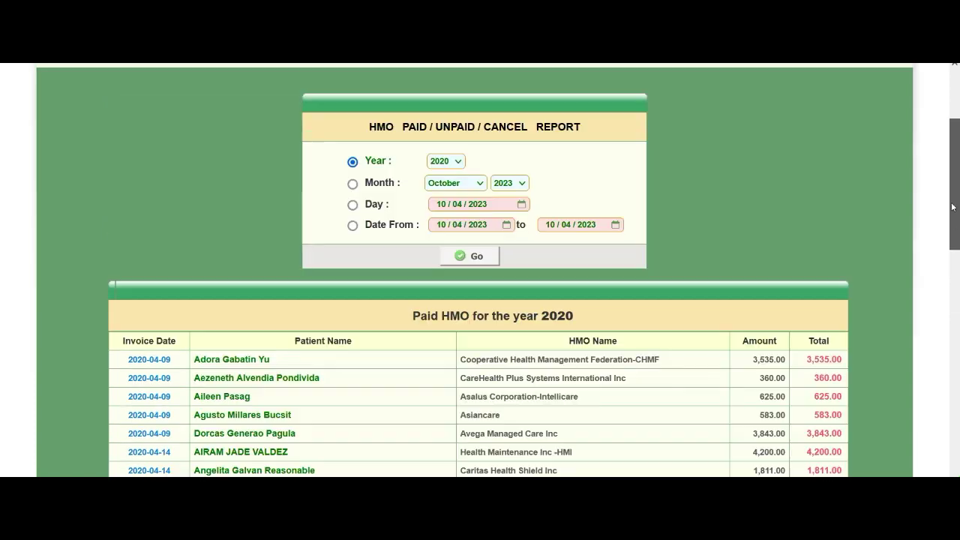
{"action": "scroll", "coordinate": [2, 203], "scroll_direction": "down", "scroll_amount": 1}
{"action": "scroll", "coordinate": [1, 229], "scroll_direction": "down", "scroll_amount": 2}
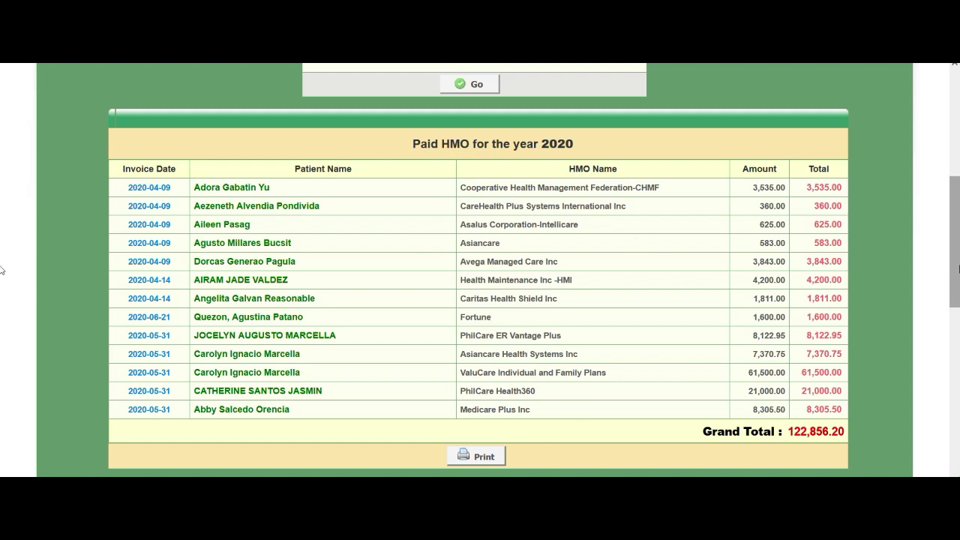
{"action": "scroll", "coordinate": [3, 270], "scroll_direction": "down", "scroll_amount": 4}
{"action": "left_click_drag", "start_coordinate": [387, 255], "coordinate": [653, 258]}
{"action": "left_click", "coordinate": [652, 255]}
{"action": "left_click_drag", "start_coordinate": [588, 321], "coordinate": [449, 321]}
{"action": "left_click", "coordinate": [601, 275]}
{"action": "scroll", "coordinate": [601, 274], "scroll_direction": "down", "scroll_amount": 1}
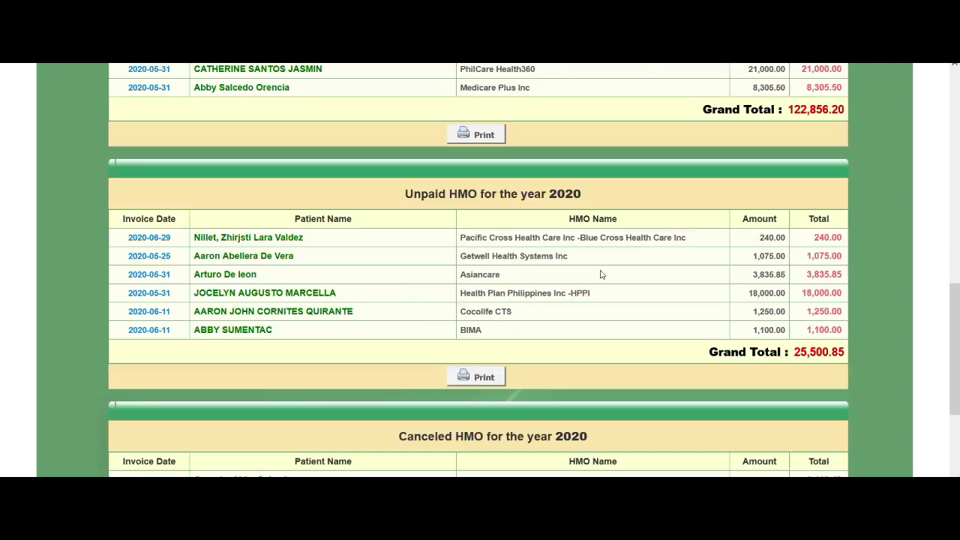
{"action": "triple_click", "coordinate": [613, 257]}
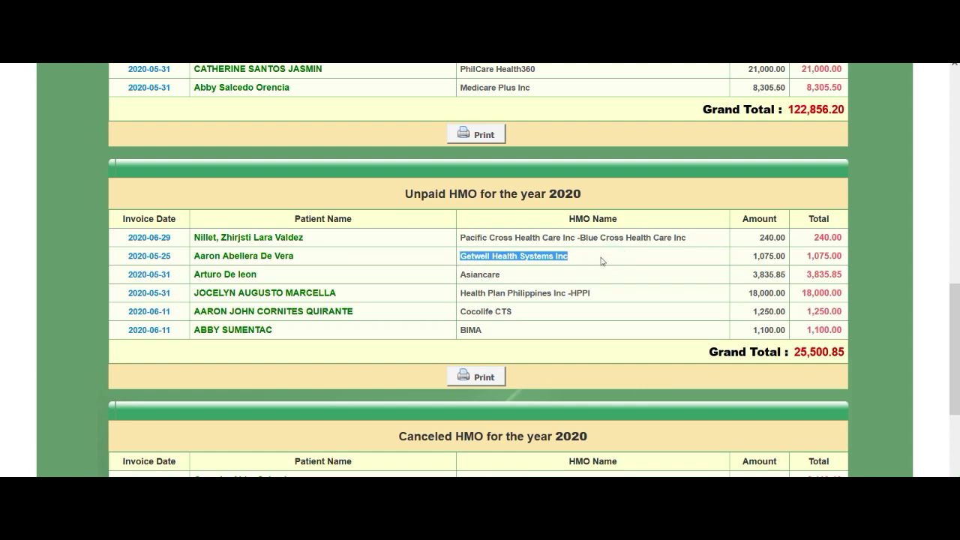
{"action": "left_click", "coordinate": [601, 258]}
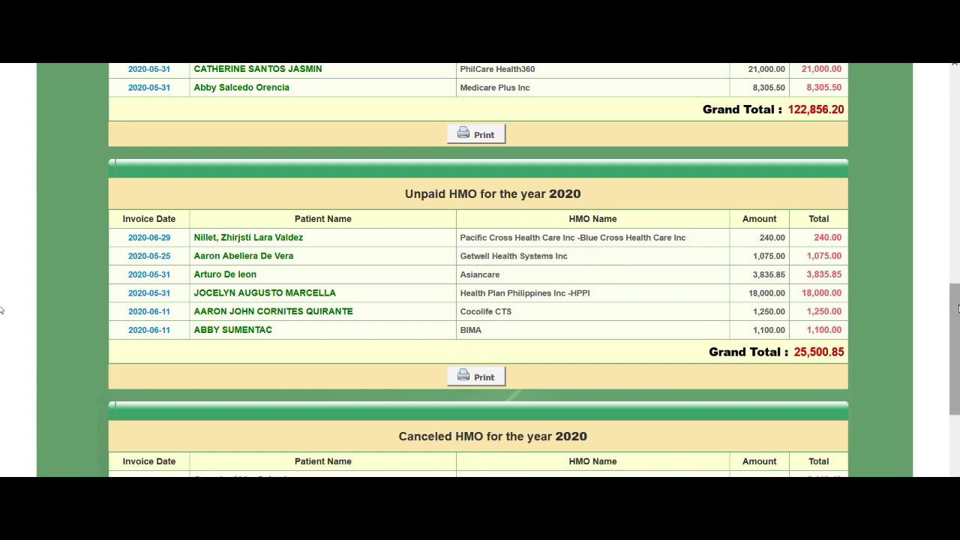
{"action": "triple_click", "coordinate": [315, 259]}
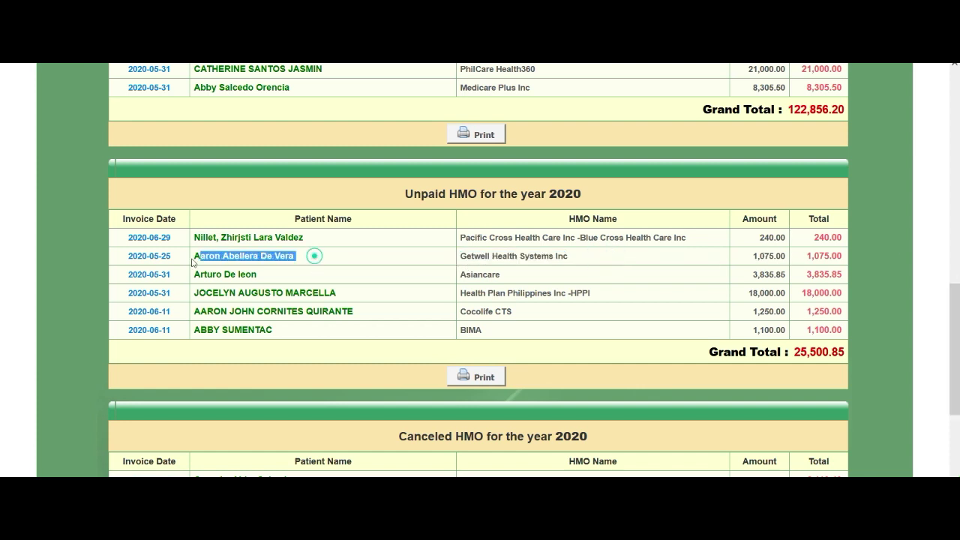
{"action": "left_click", "coordinate": [321, 256]}
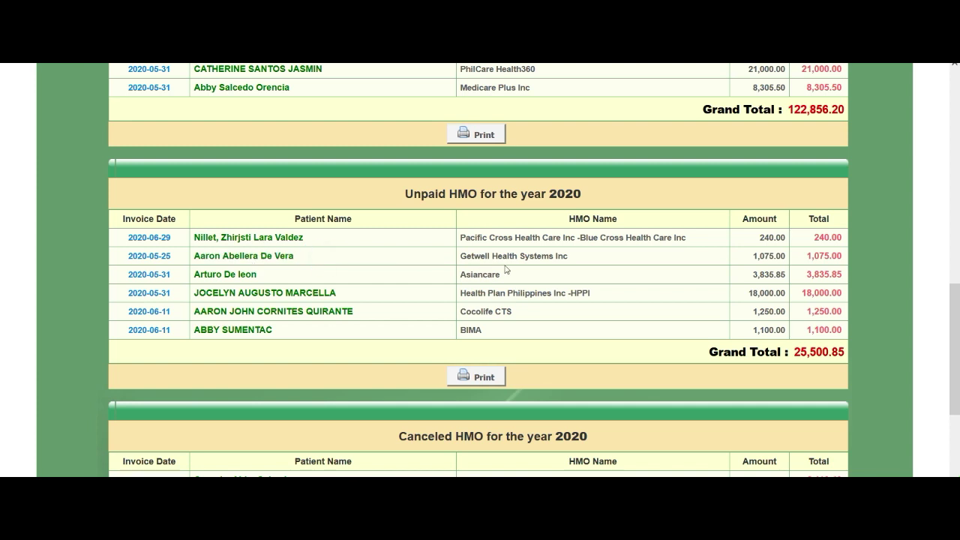
{"action": "left_click_drag", "start_coordinate": [591, 258], "coordinate": [462, 259]}
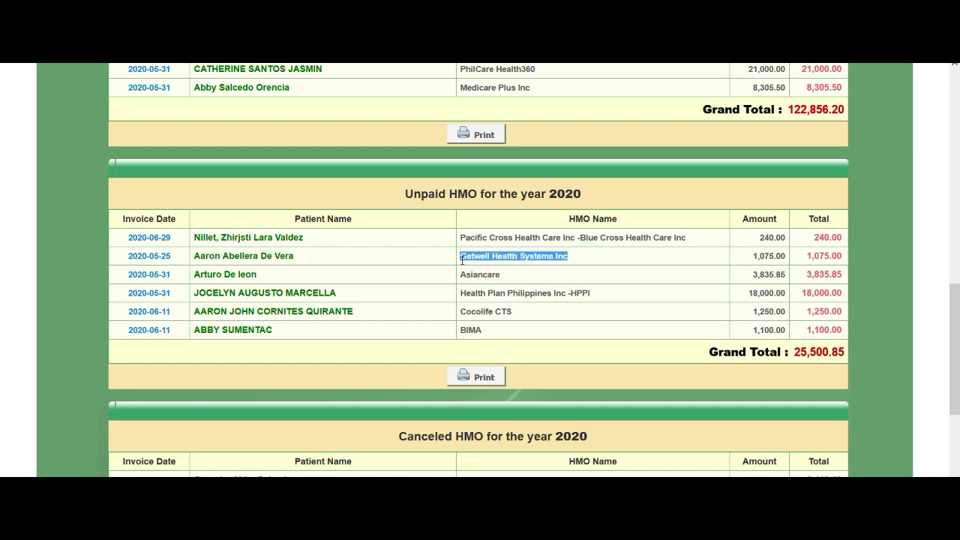
{"action": "left_click", "coordinate": [321, 255]}
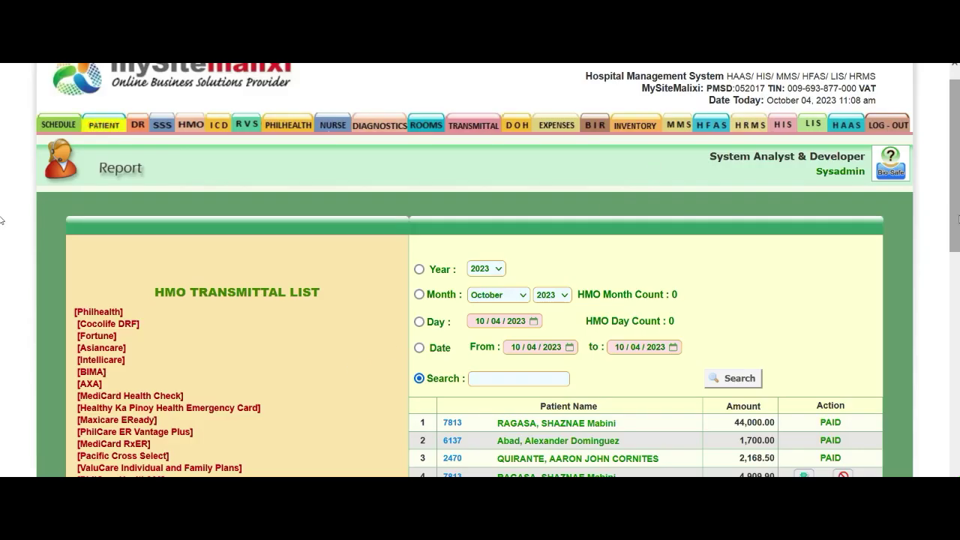
Step: Open the Getwell Health Systems Inc transmittal and review its claims
{"action": "scroll", "coordinate": [2, 249], "scroll_direction": "down", "scroll_amount": 2}
{"action": "scroll", "coordinate": [2, 250], "scroll_direction": "down", "scroll_amount": 2}
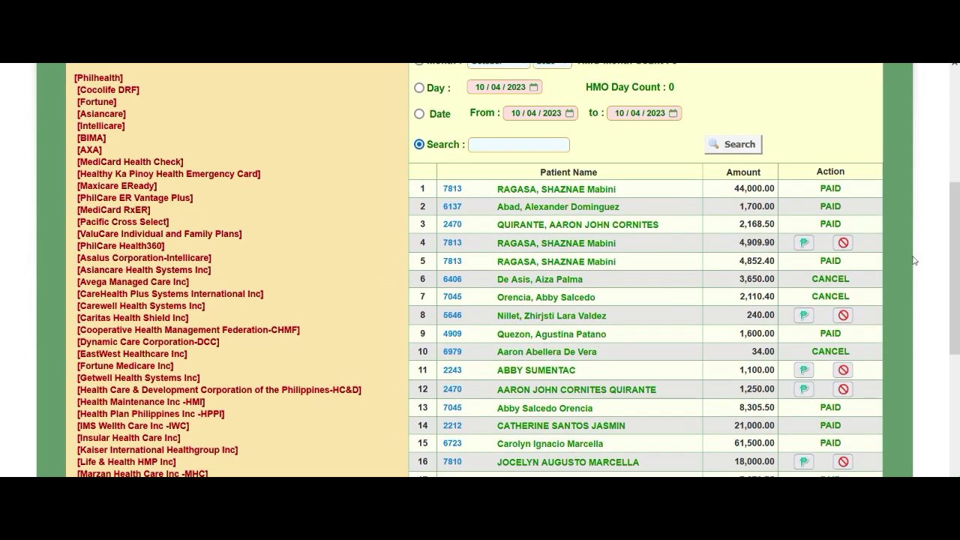
{"action": "scroll", "coordinate": [957, 231], "scroll_direction": "down", "scroll_amount": 2}
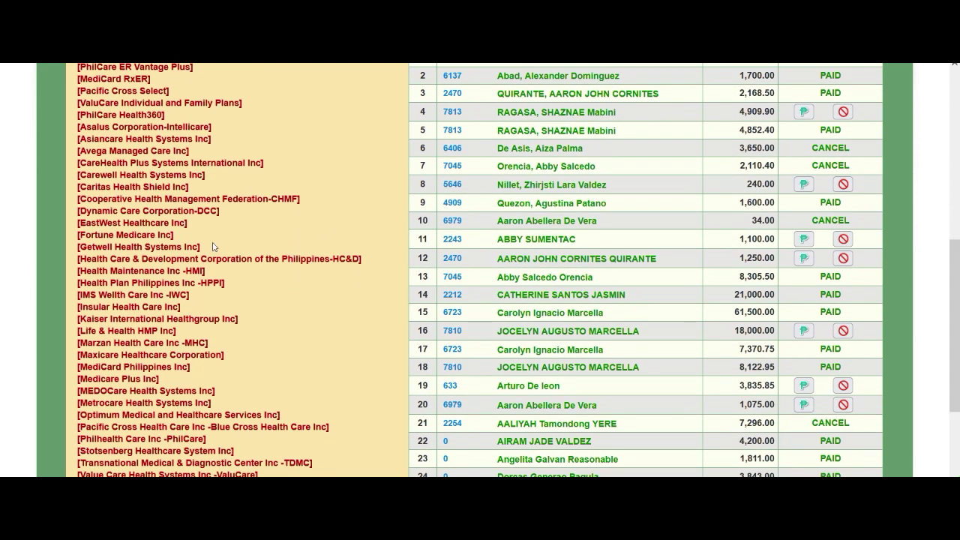
{"action": "left_click", "coordinate": [127, 249]}
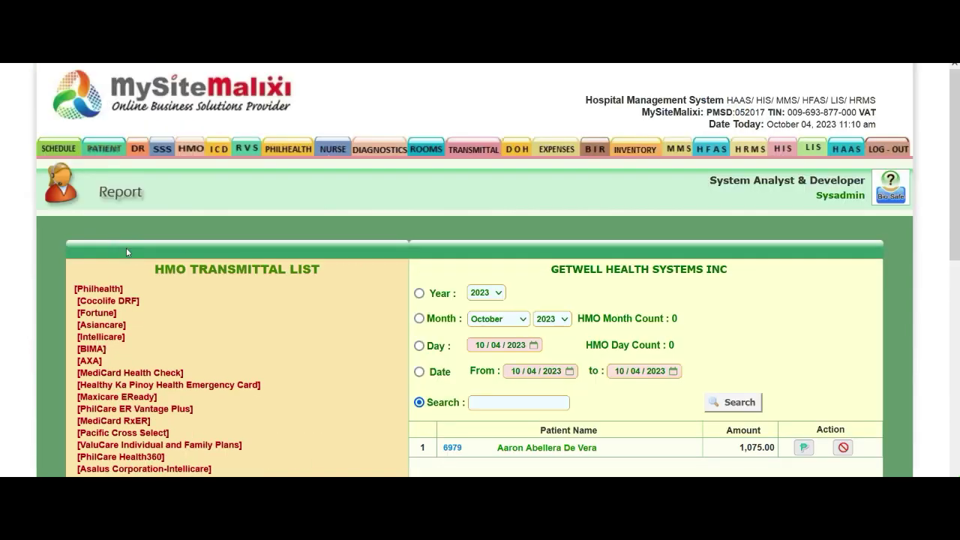
{"action": "scroll", "coordinate": [2, 212], "scroll_direction": "down", "scroll_amount": 4}
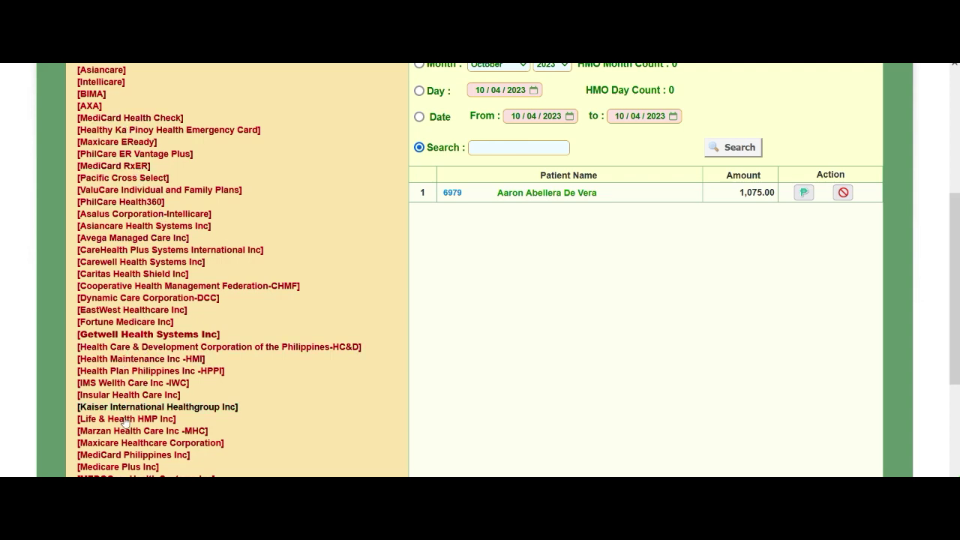
{"action": "scroll", "coordinate": [957, 177], "scroll_direction": "up", "scroll_amount": 3}
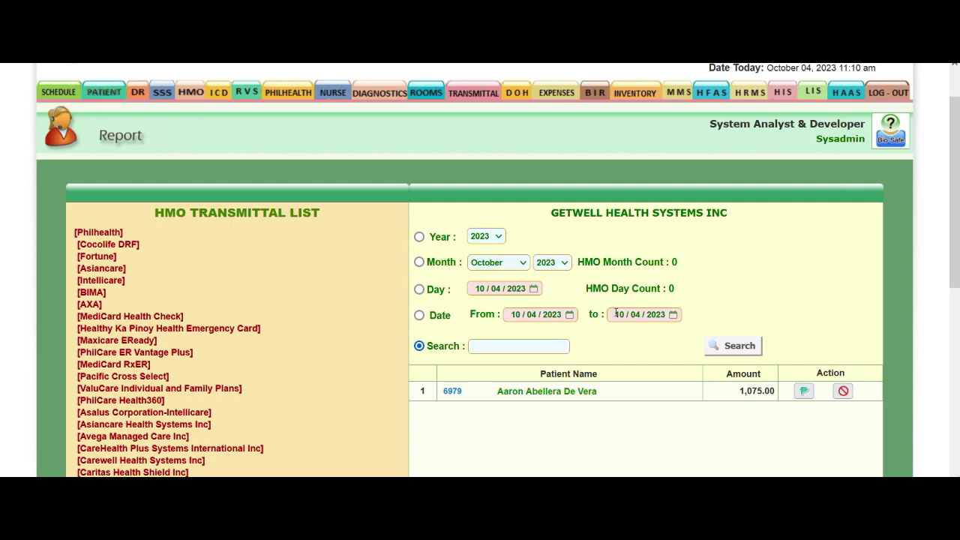
{"action": "scroll", "coordinate": [498, 302], "scroll_direction": "down", "scroll_amount": 3}
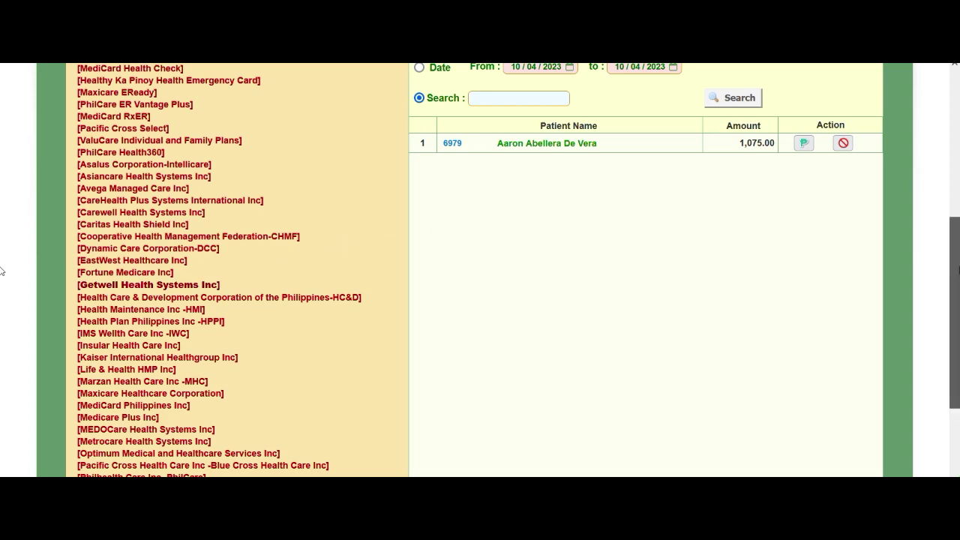
{"action": "scroll", "coordinate": [953, 191], "scroll_direction": "up", "scroll_amount": 2}
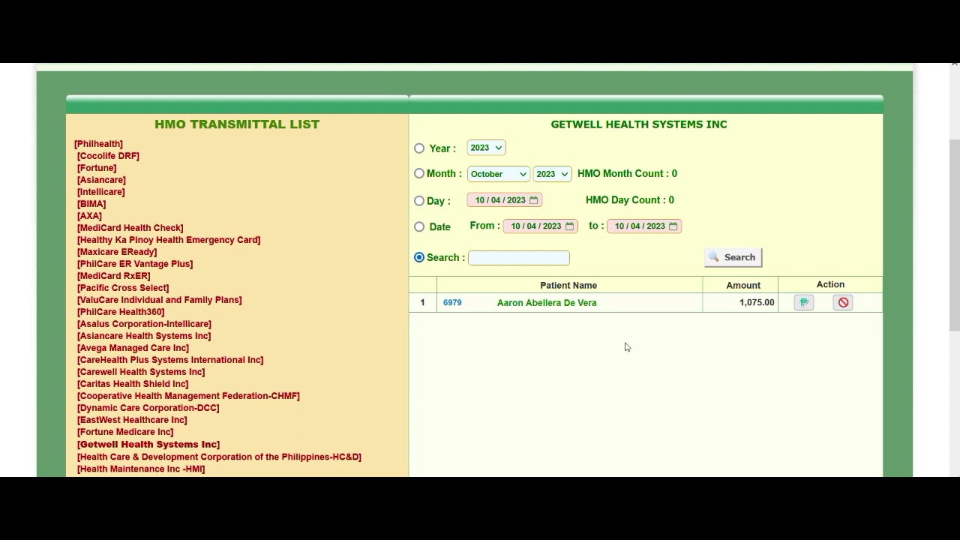
Step: Mark the Getwell patient's 1,075.00 claim as paid and return to the 2020 report
{"action": "left_click", "coordinate": [803, 302]}
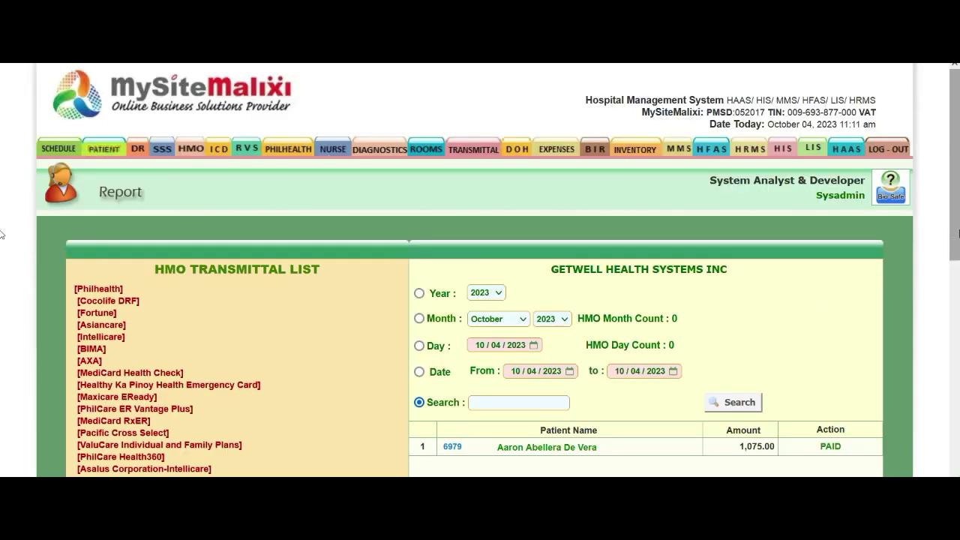
{"action": "scroll", "coordinate": [817, 292], "scroll_direction": "down", "scroll_amount": 3}
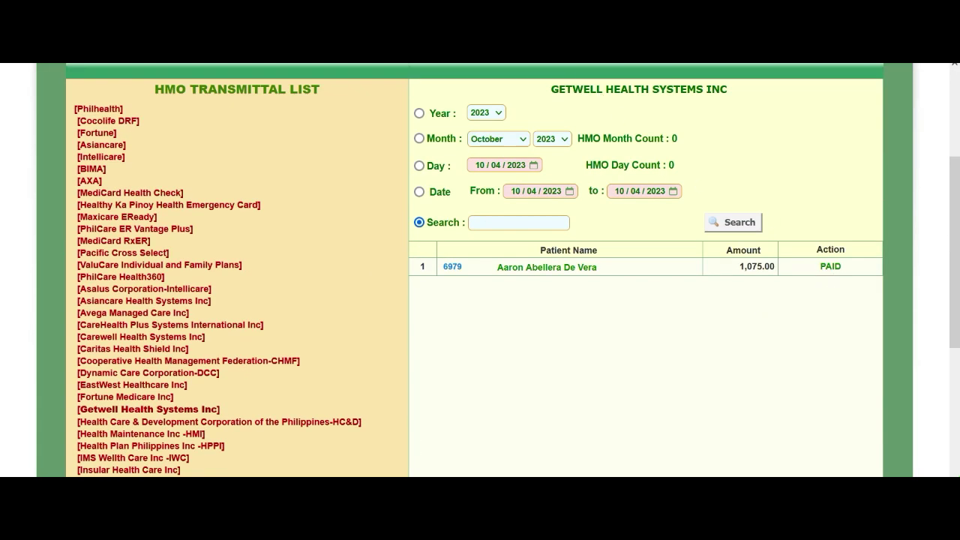
{"action": "key", "text": "alt+Left"}
{"action": "scroll", "coordinate": [198, 331], "scroll_direction": "down", "scroll_amount": 2}
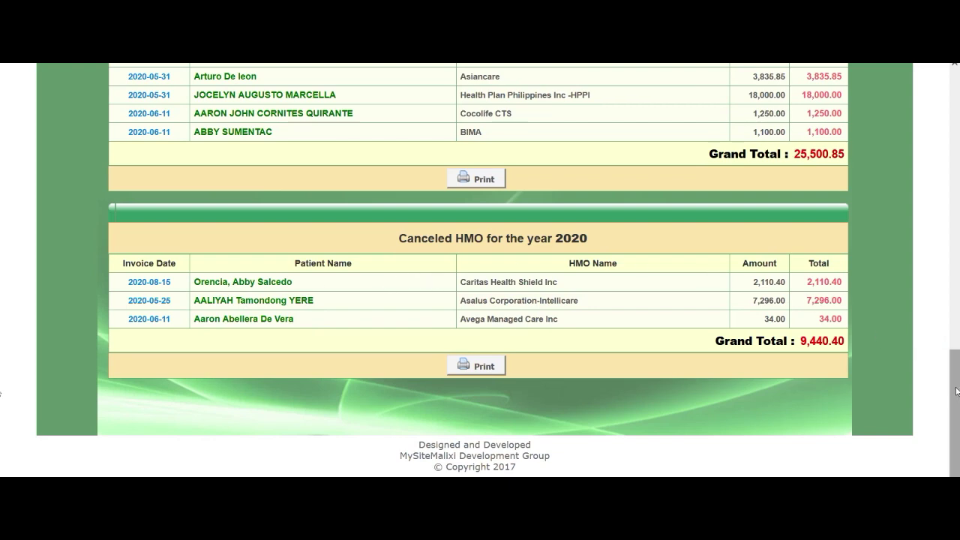
Step: Confirm the Getwell Health Systems Inc row no longer appears in the unpaid list
{"action": "scroll", "coordinate": [739, 298], "scroll_direction": "up", "scroll_amount": 3}
{"action": "triple_click", "coordinate": [577, 251]}
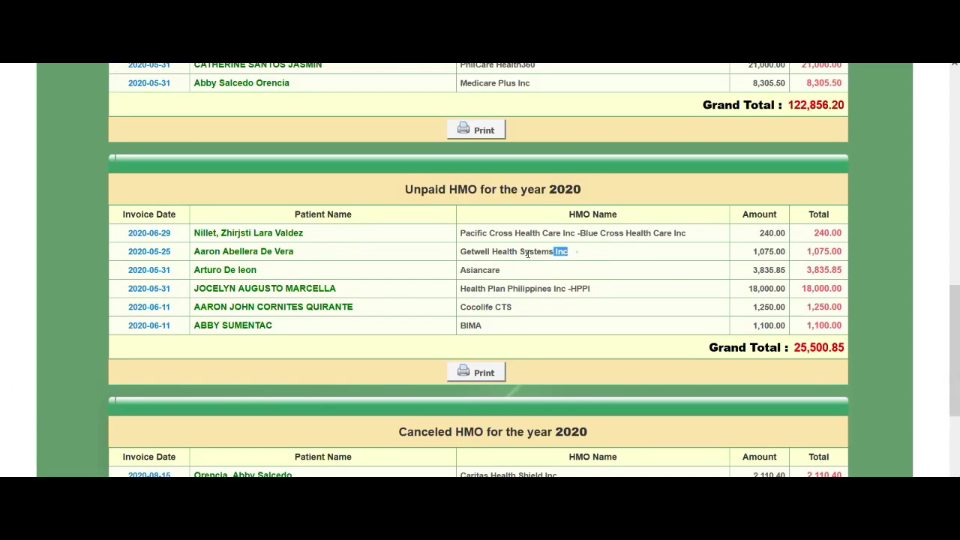
{"action": "left_click", "coordinate": [320, 257]}
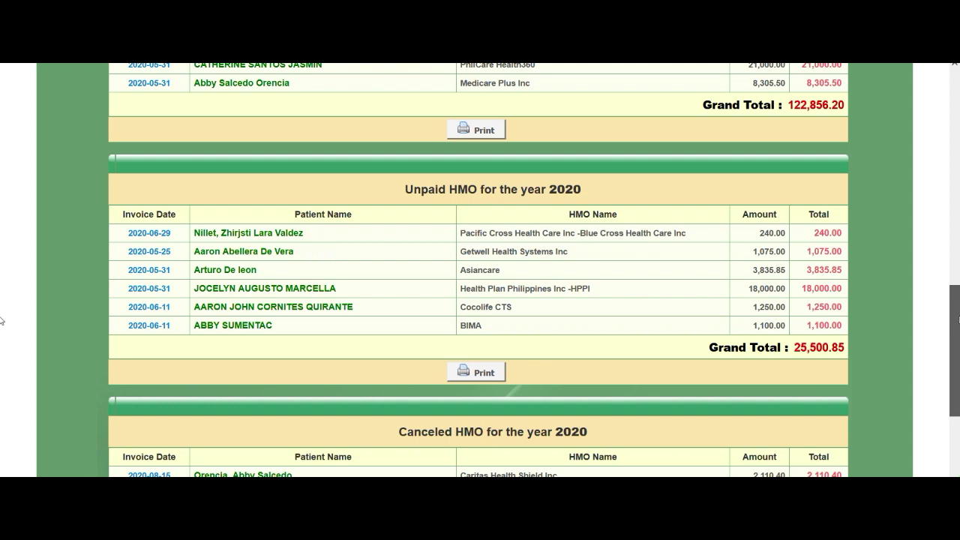
{"action": "scroll", "coordinate": [776, 253], "scroll_direction": "up", "scroll_amount": 2}
{"action": "left_click_drag", "start_coordinate": [954, 293], "coordinate": [2, 348]}
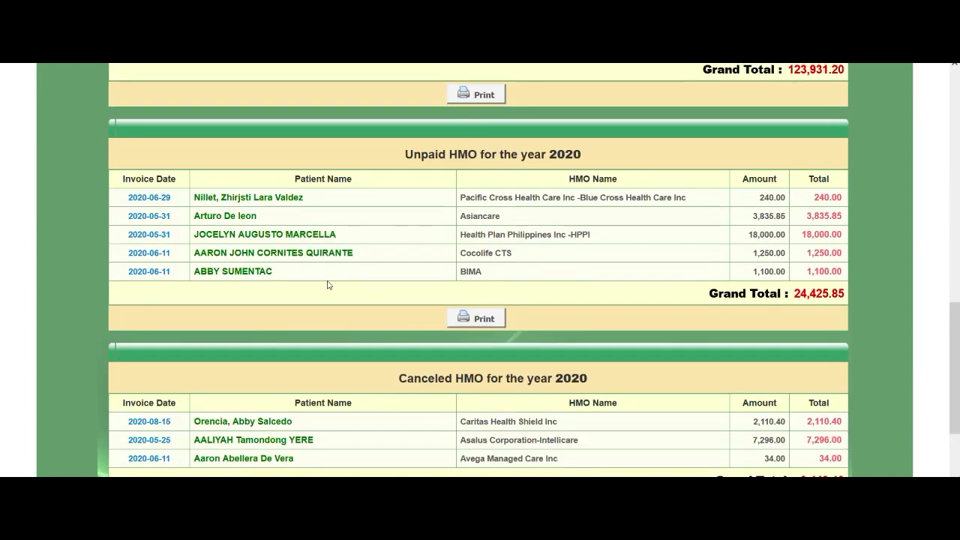
{"action": "left_click_drag", "start_coordinate": [636, 235], "coordinate": [542, 219]}
{"action": "left_click", "coordinate": [542, 219]}
Step: Confirm Getwell's 1,075.00 claim in the paid list with grand total 123,931.20
{"action": "scroll", "coordinate": [1, 370], "scroll_direction": "up", "scroll_amount": 4}
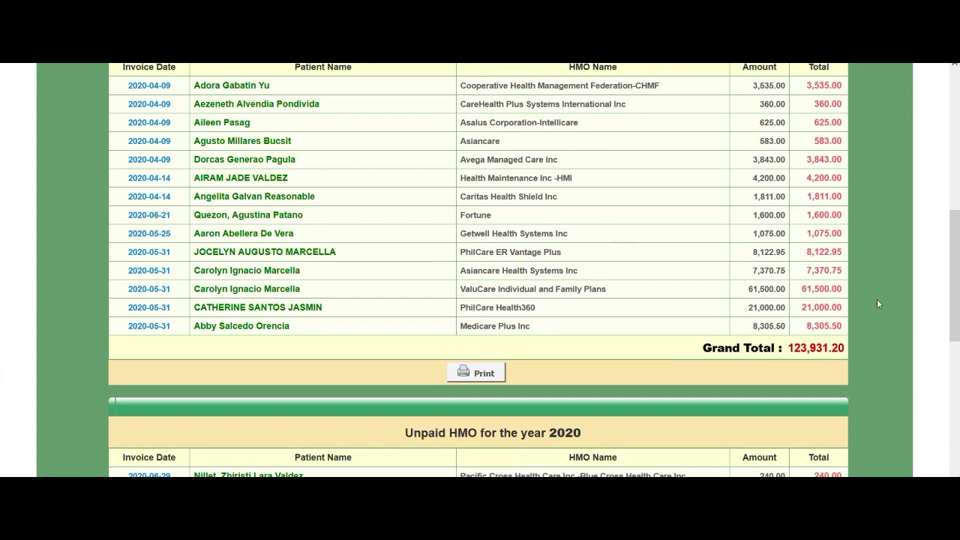
{"action": "scroll", "coordinate": [2, 308], "scroll_direction": "up", "scroll_amount": 1}
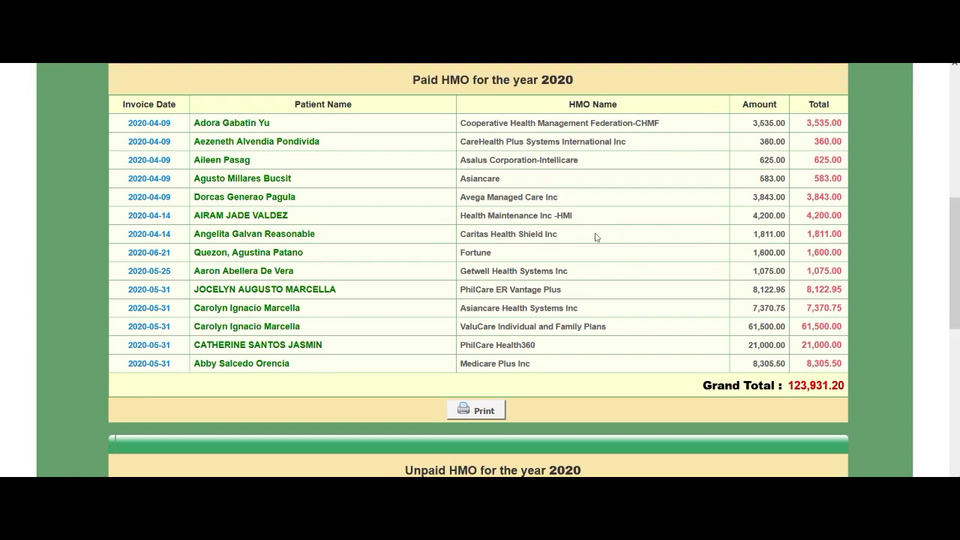
{"action": "left_click_drag", "start_coordinate": [597, 274], "coordinate": [459, 275]}
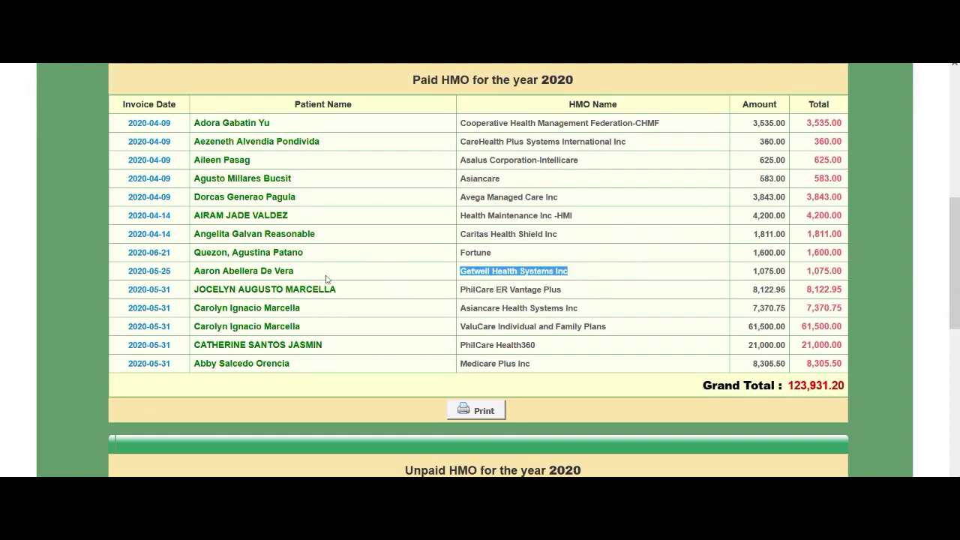
{"action": "left_click_drag", "start_coordinate": [735, 276], "coordinate": [842, 271]}
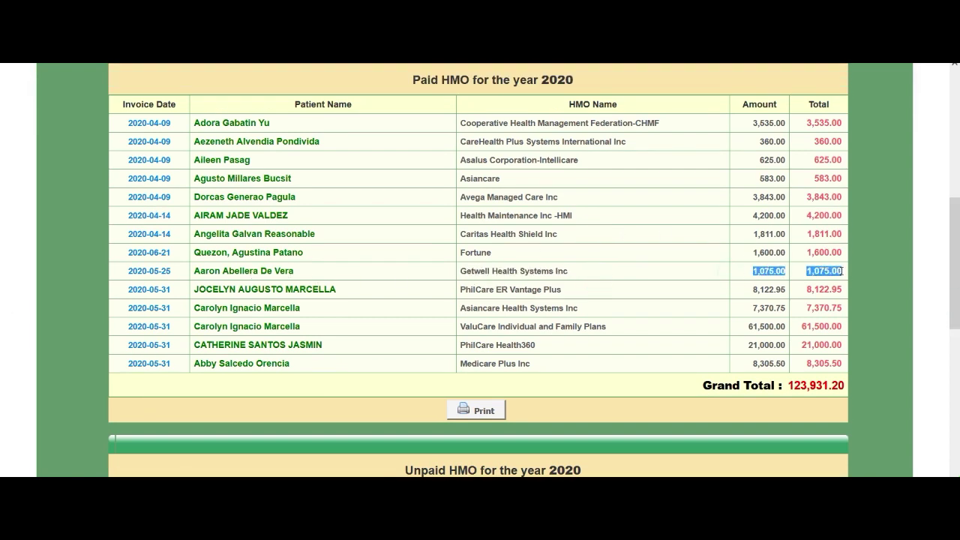
{"action": "left_click", "coordinate": [867, 275]}
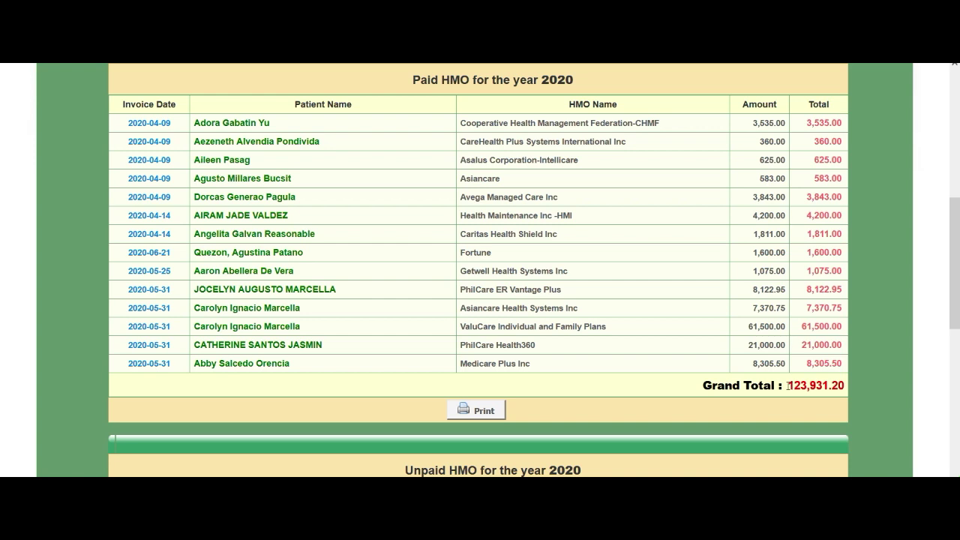
{"action": "left_click_drag", "start_coordinate": [792, 385], "coordinate": [859, 384]}
{"action": "left_click", "coordinate": [858, 384]}
{"action": "left_click_drag", "start_coordinate": [788, 386], "coordinate": [868, 380]}
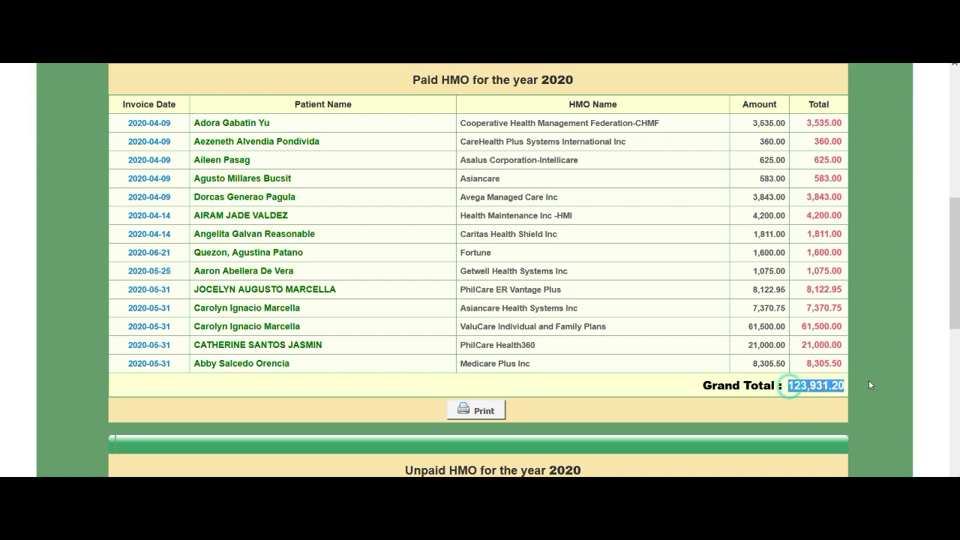